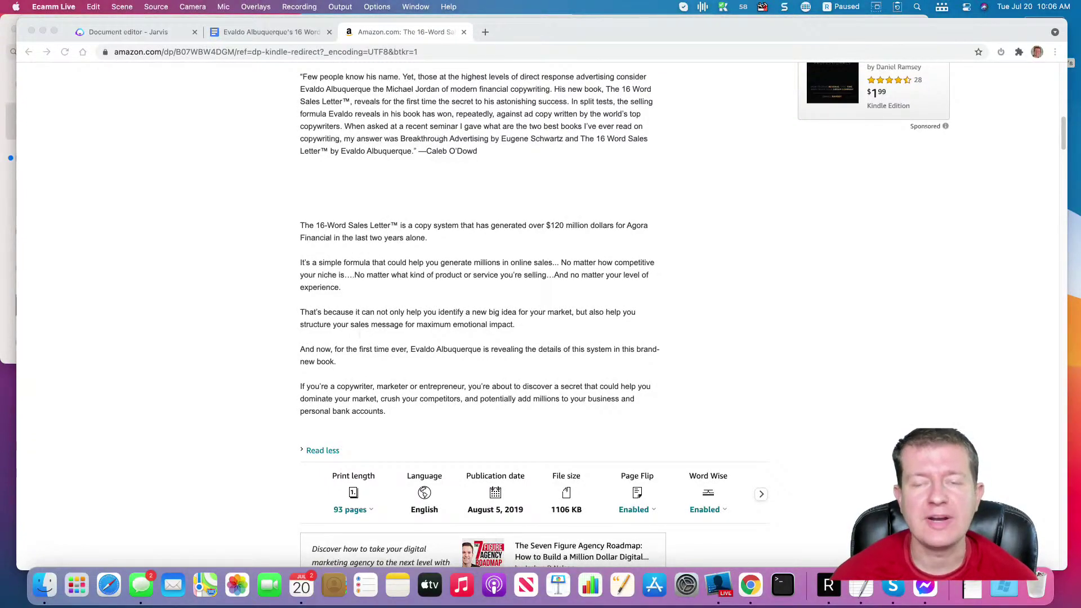
Step: Scroll The 16-Word Sales Letter Amazon page back up to its title, cover and $39.43 price
left_click(802, 281)
scroll(802, 281, "up", 15)
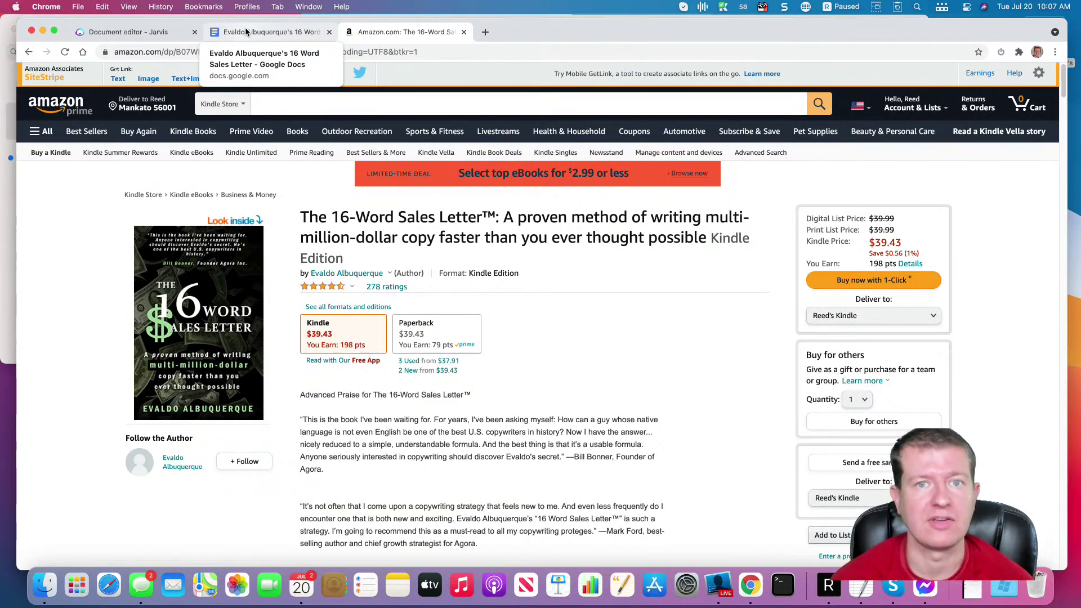
Step: Copy the full headline and sub-headline prompt list from Google Docs, then return to the empty Jarvis document
left_click(247, 32)
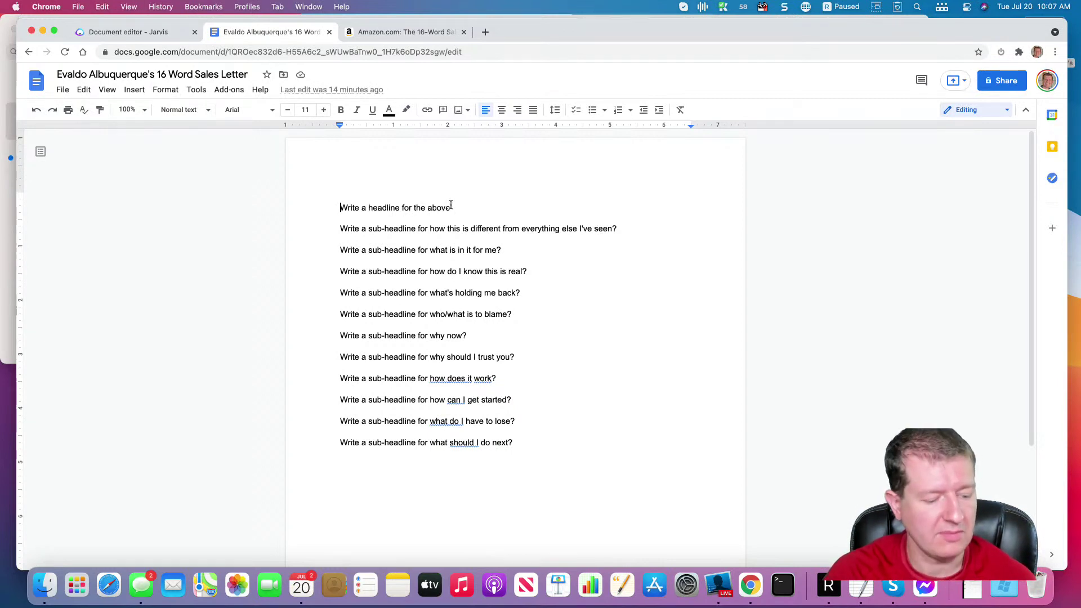
key("super+a")
key("super+c")
left_click(150, 33)
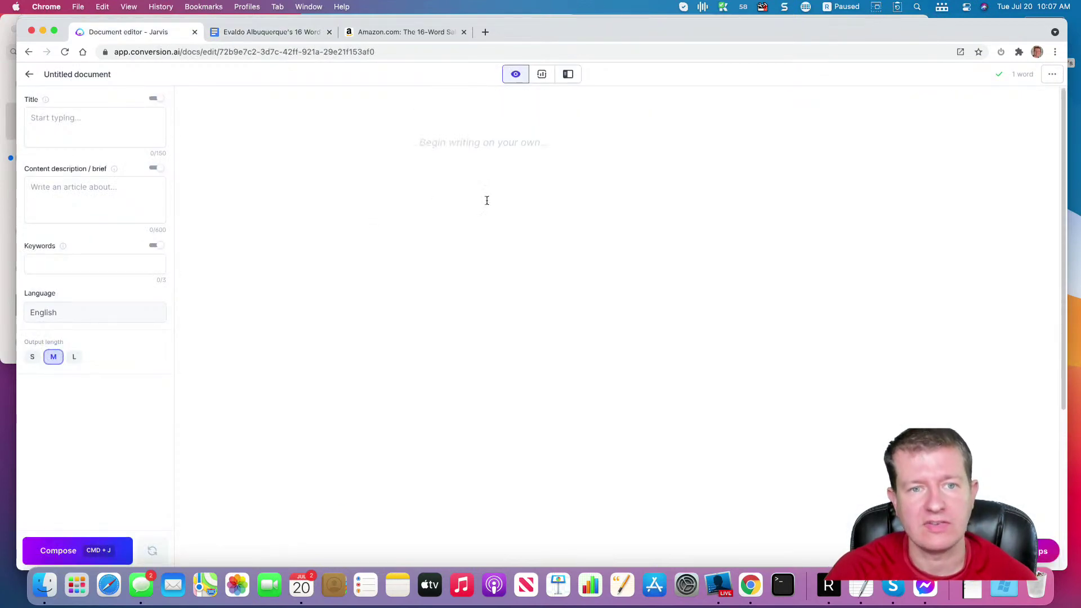
Step: Paste the copied prompts into the Jarvis document and leave one blank line above them
left_click(451, 147)
key("super+v")
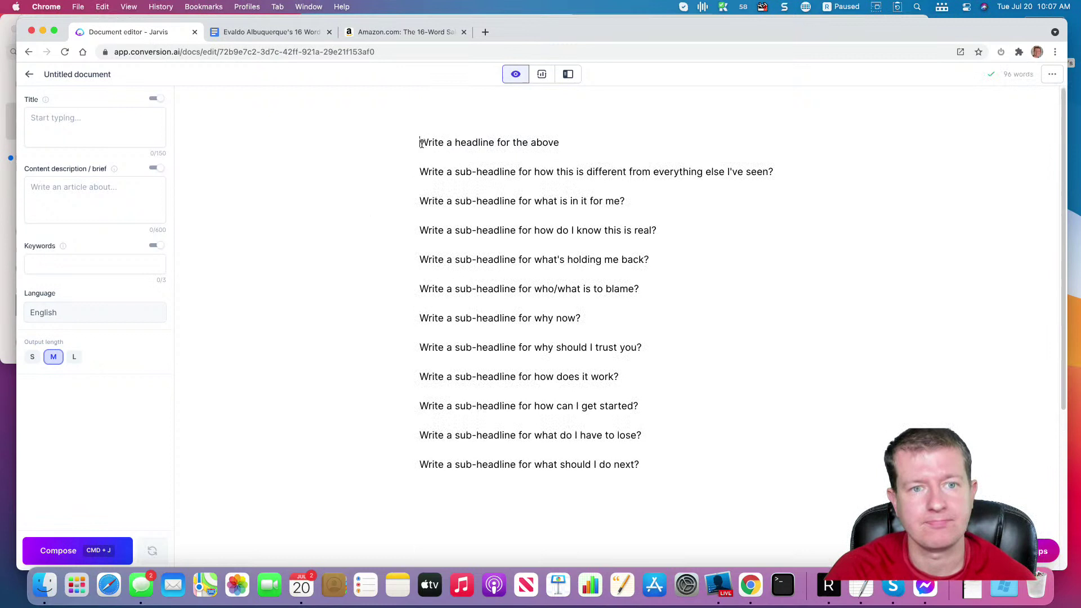
left_click(422, 143)
key("Return")
key("Return")
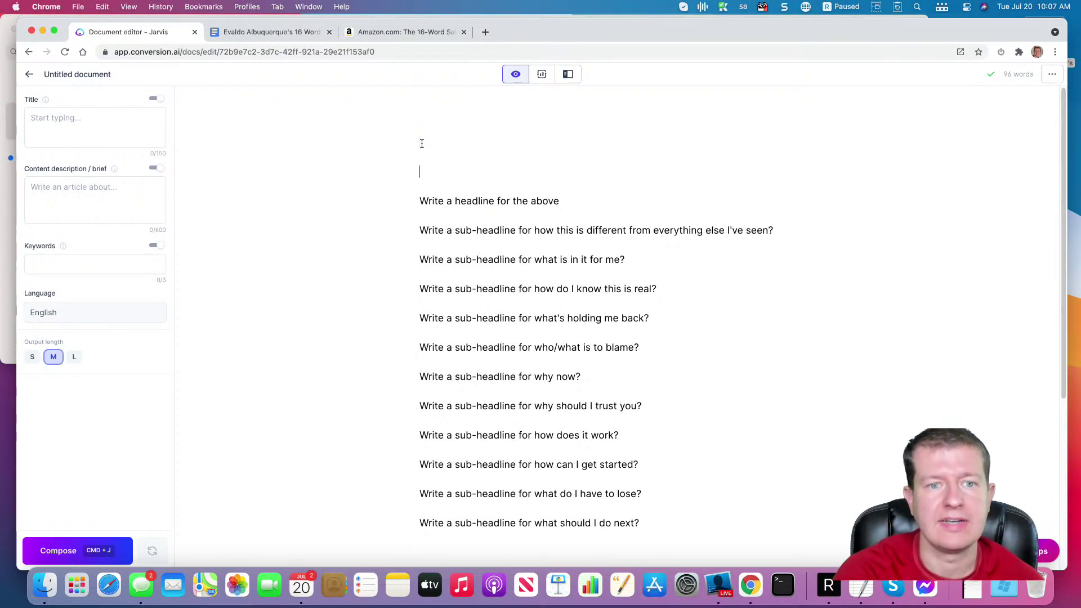
key("BackSpace")
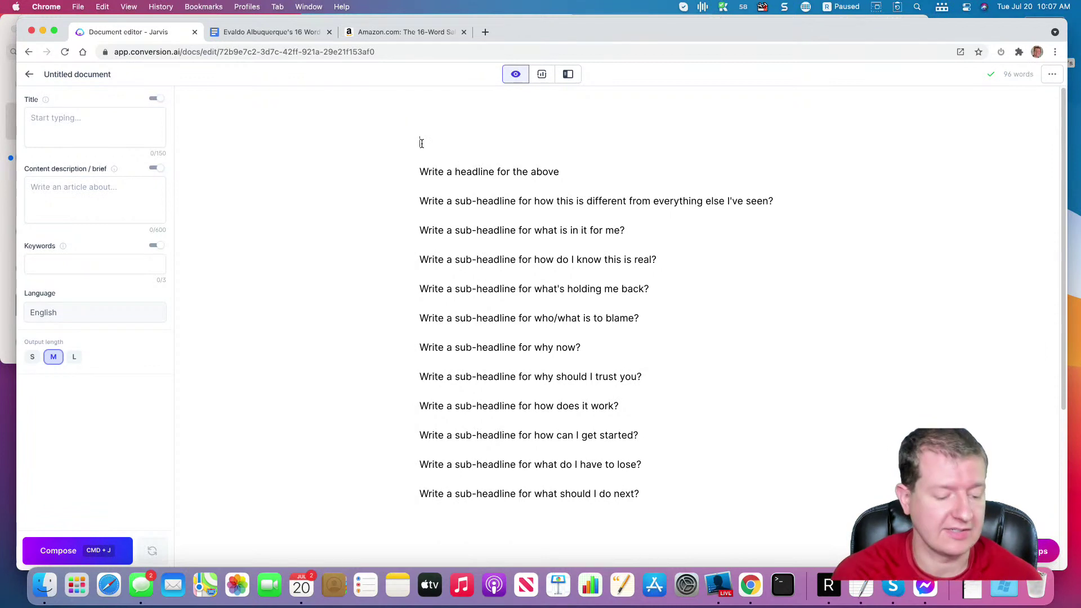
Step: Type the topic line 'Course on how to grow your instagram following' at the top
type("Courasea")
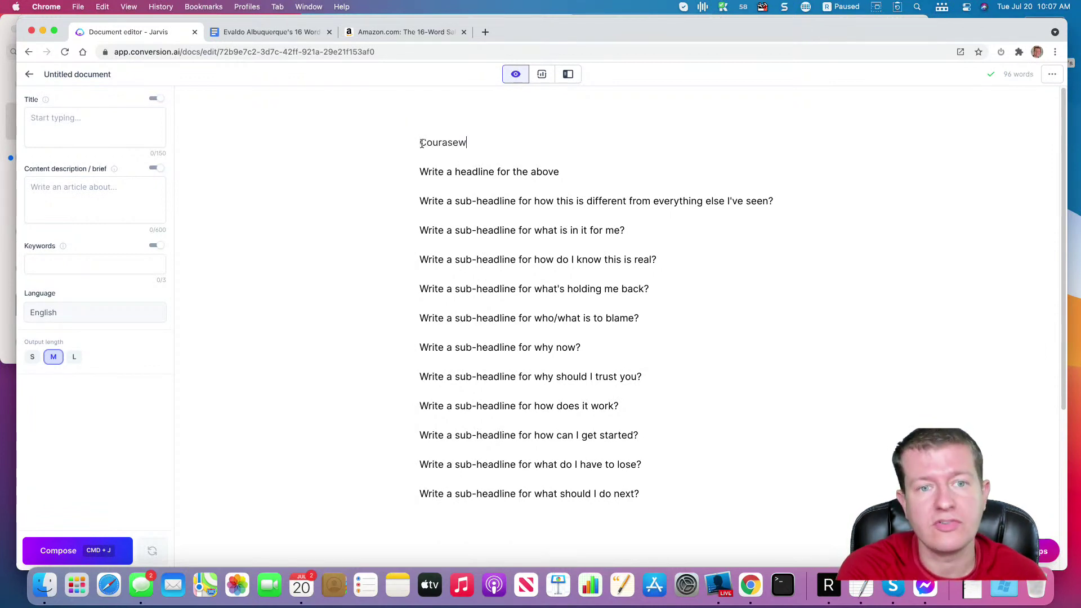
key("BackSpace")
key("BackSpace")
key("BackSpace")
type("se")
key("BackSpace")
key("BackSpace")
key("BackSpace")
type("se on")
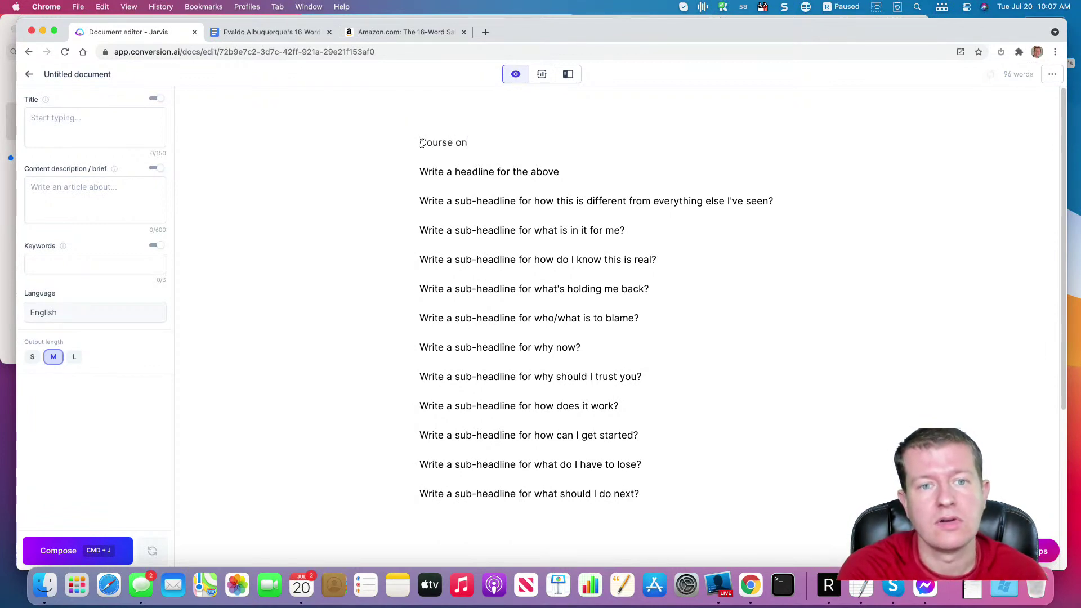
type(" how to grow y")
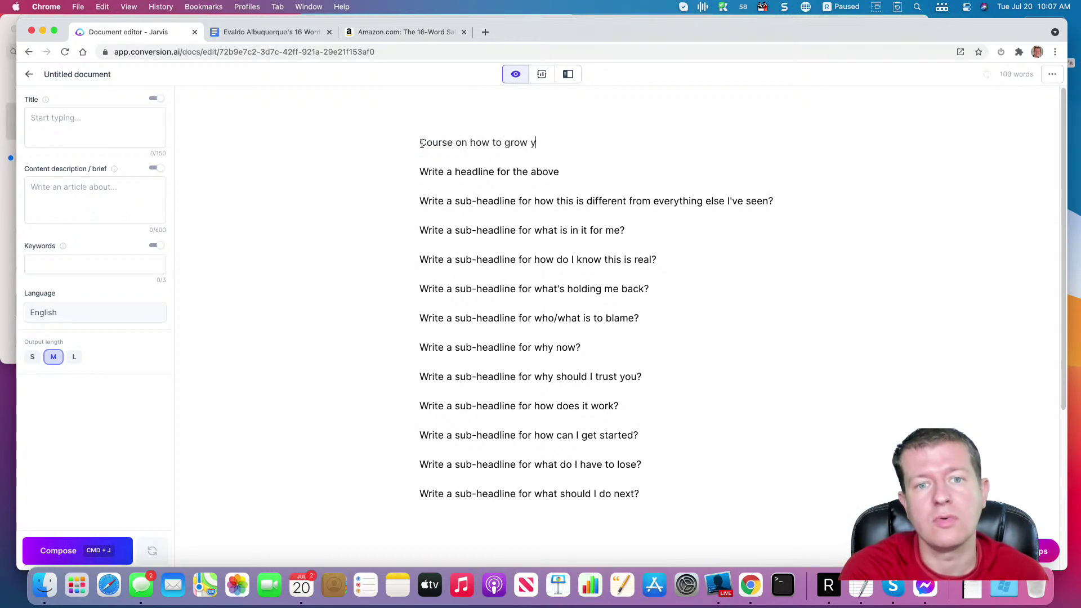
type("our instagra")
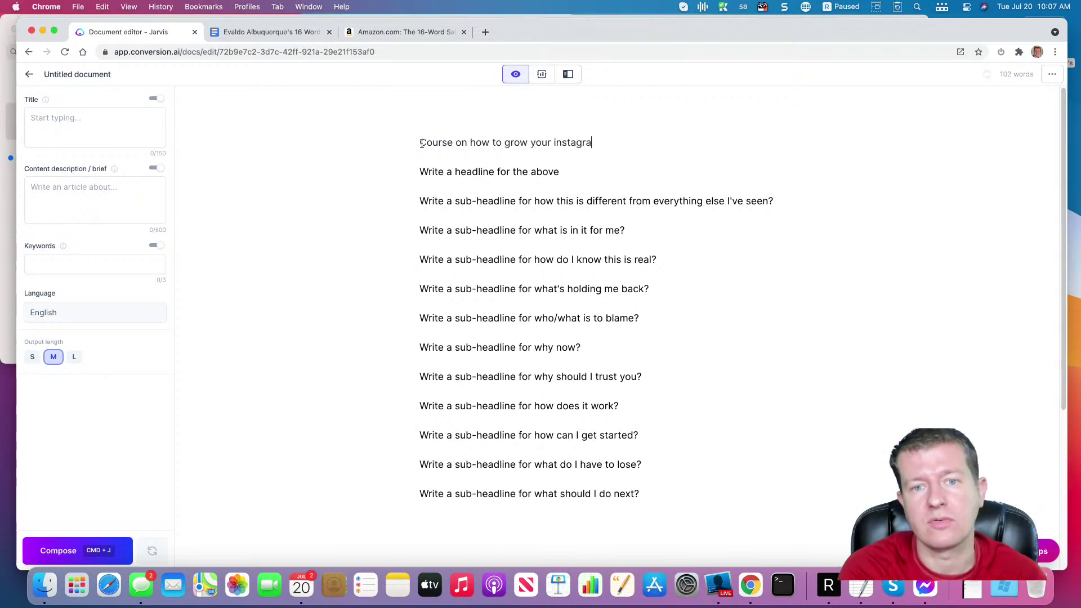
type("m following")
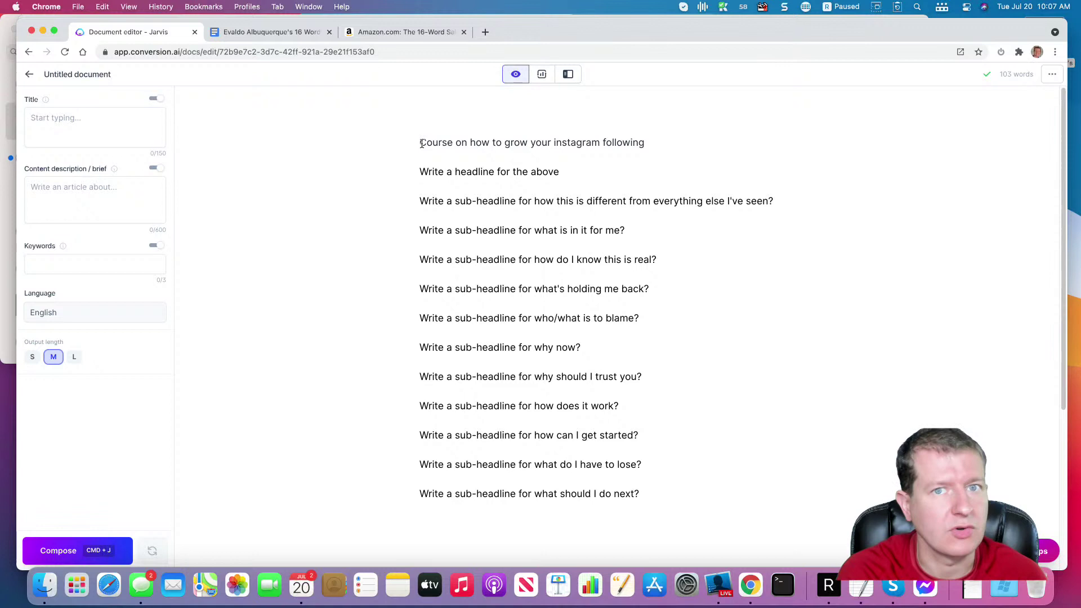
Step: Have Jarvis write the '10 Tips to Grow Your Instagram Following' headline and remove the blank lines above it
left_click(580, 171)
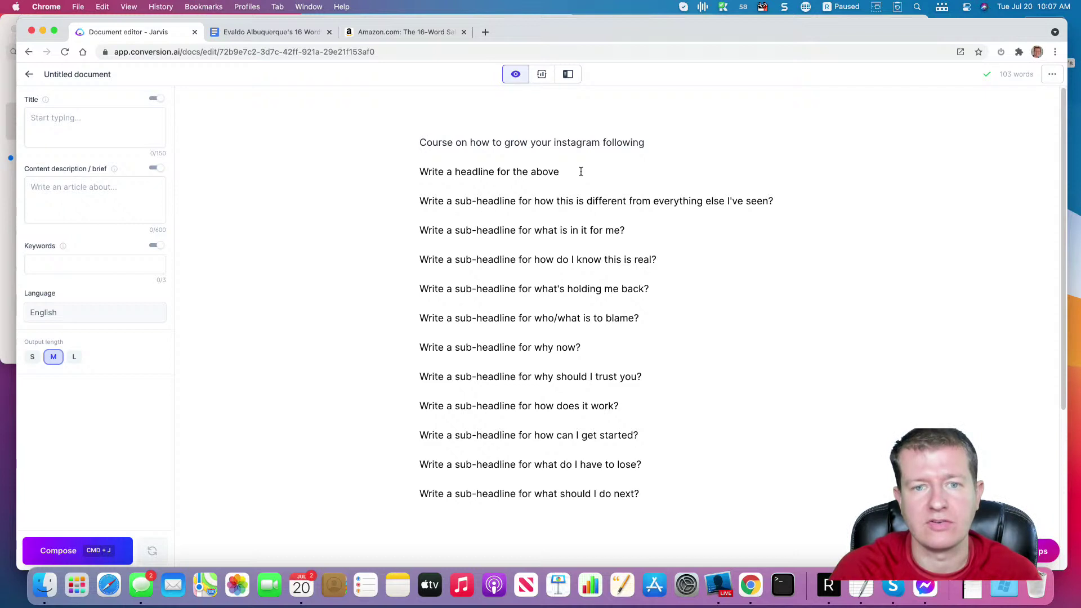
key("super+Return")
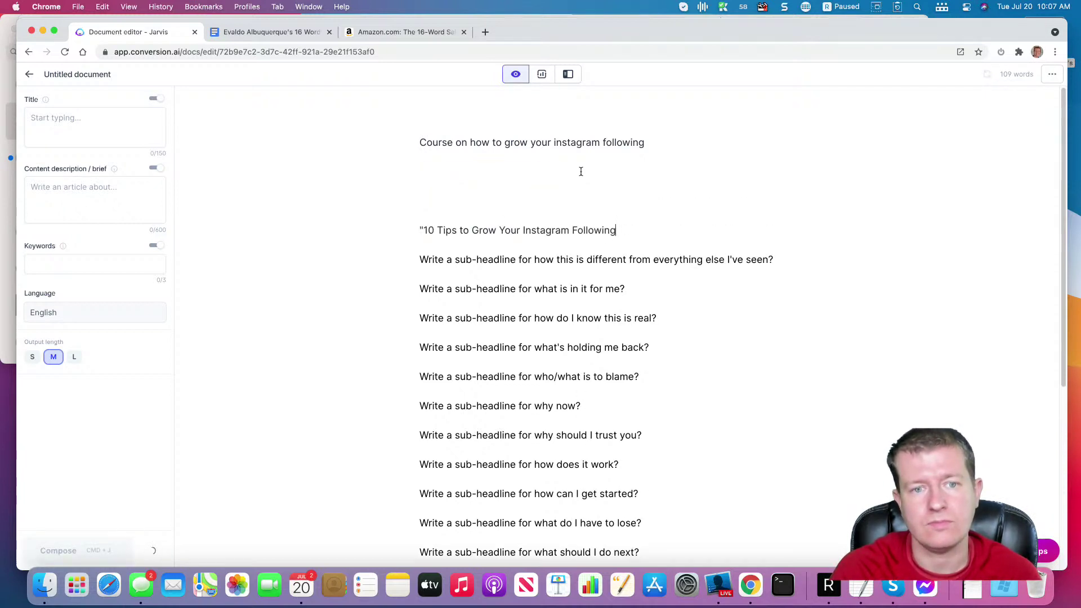
left_click(527, 208)
key("BackSpace")
key("BackSpace")
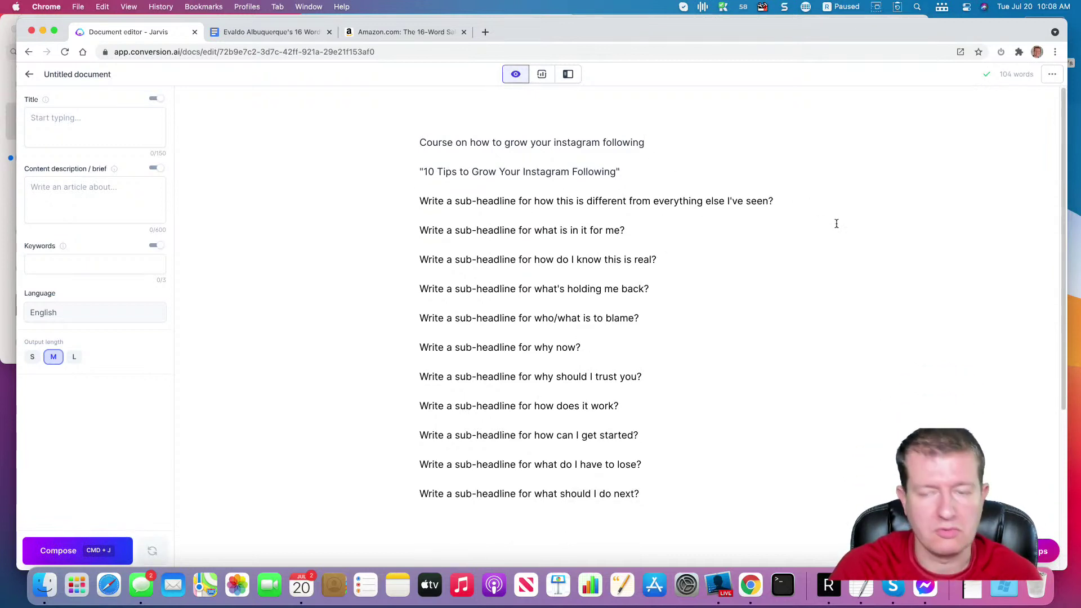
Step: Generate the what-makes-this-course-different section, then delete extra blank lines and the duplicated headline
left_click(805, 207)
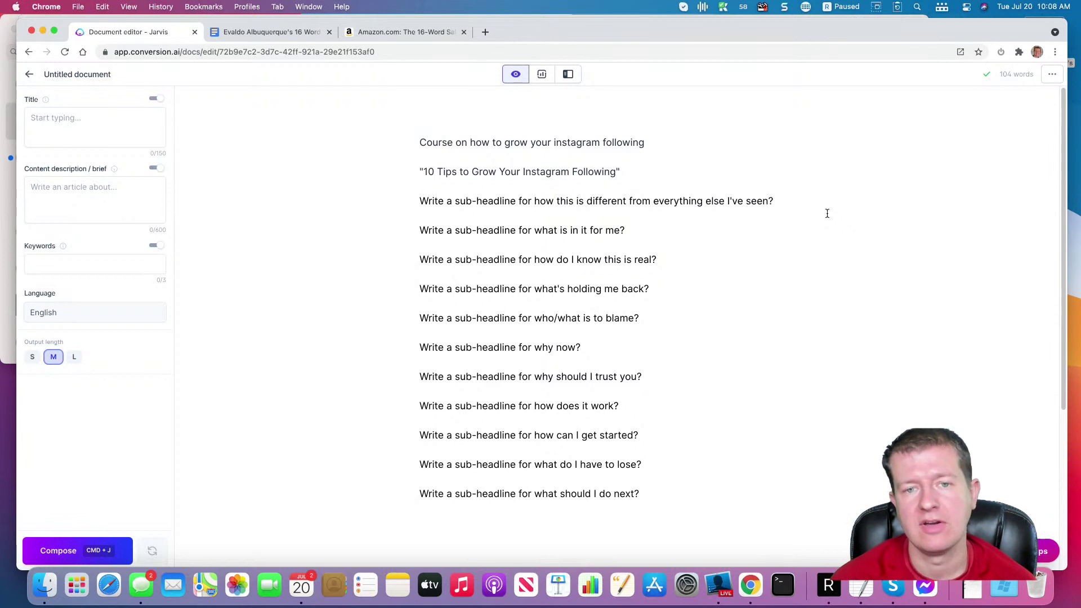
key("super+Return")
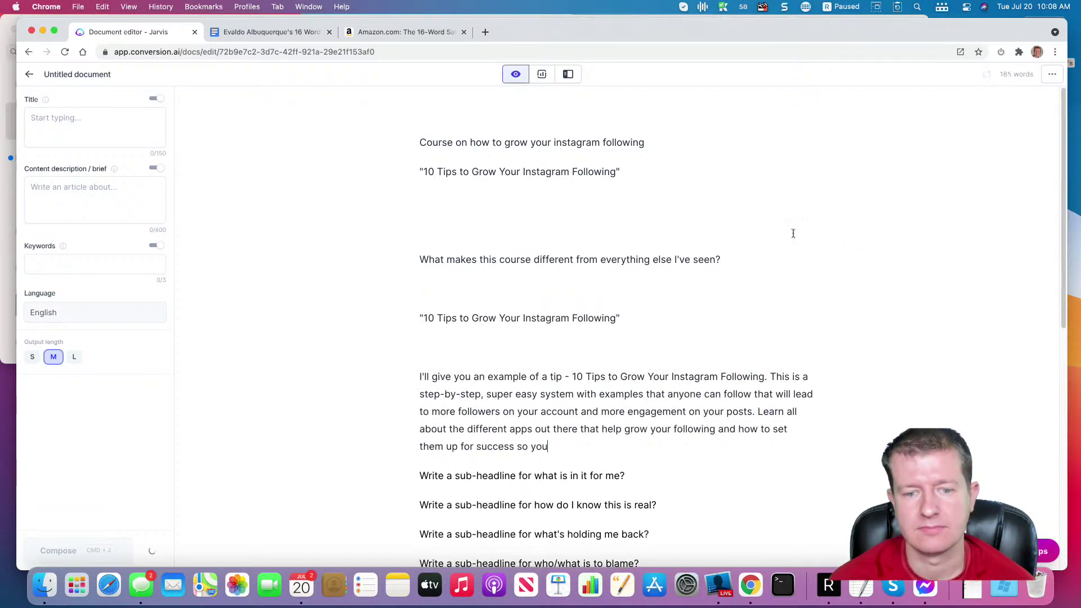
left_click(500, 220)
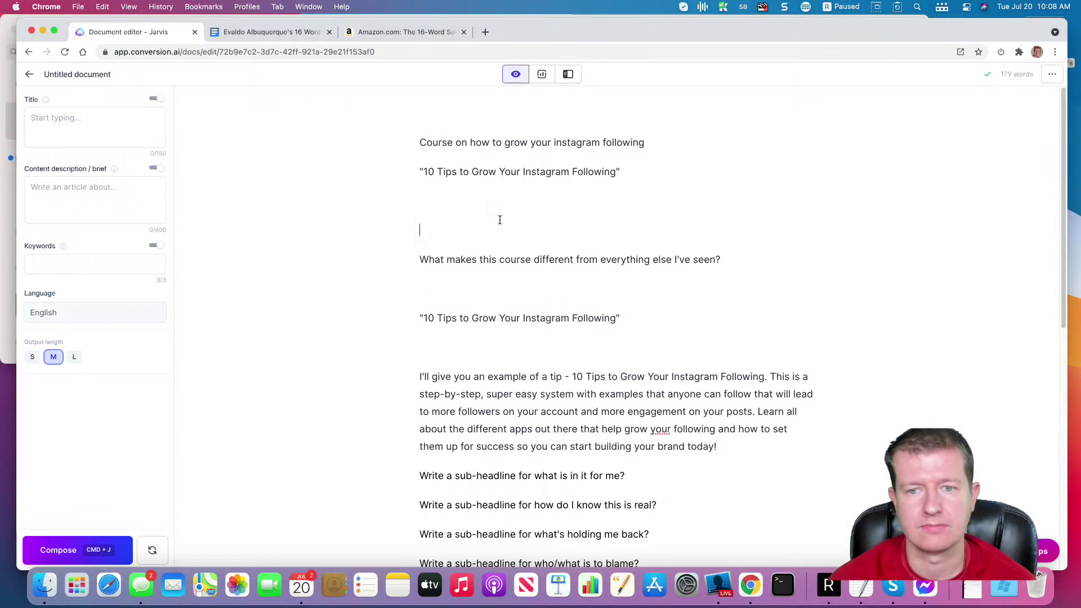
key("BackSpace")
key("BackSpace")
left_click_drag(664, 288, 408, 249)
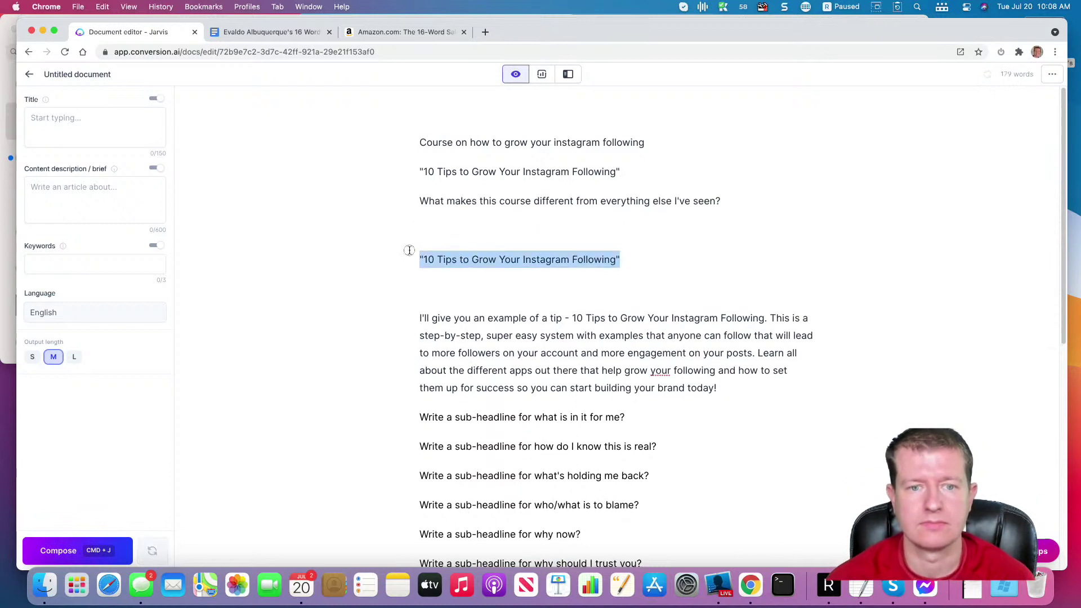
key("BackSpace")
key("BackSpace")
key("BackSpace")
Step: Generate the paragraph after 'brand today!' and delete two unwanted generated lines
left_click(748, 299)
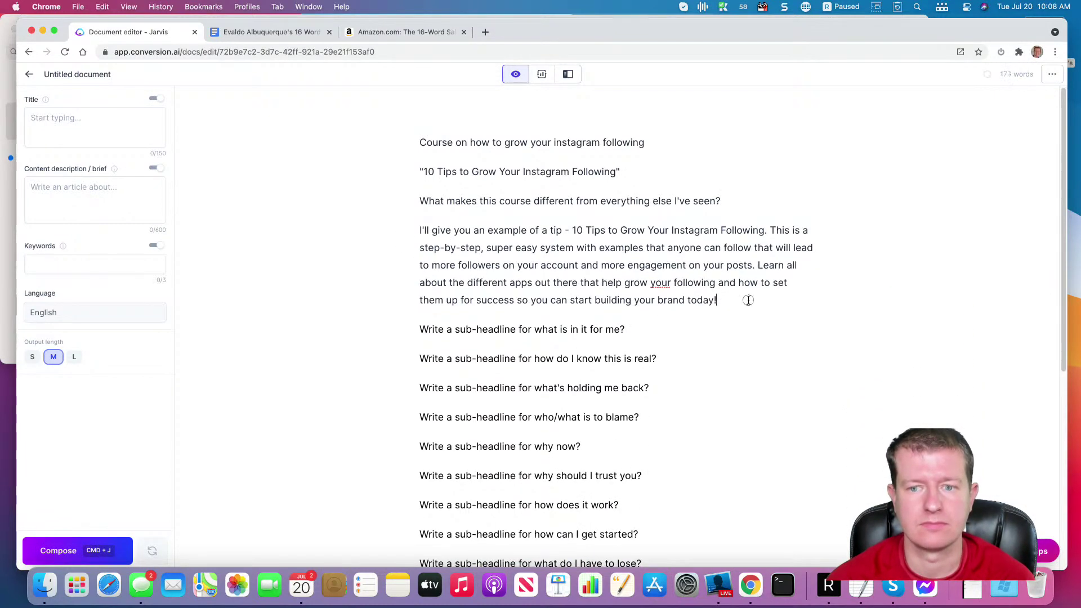
key("super+j")
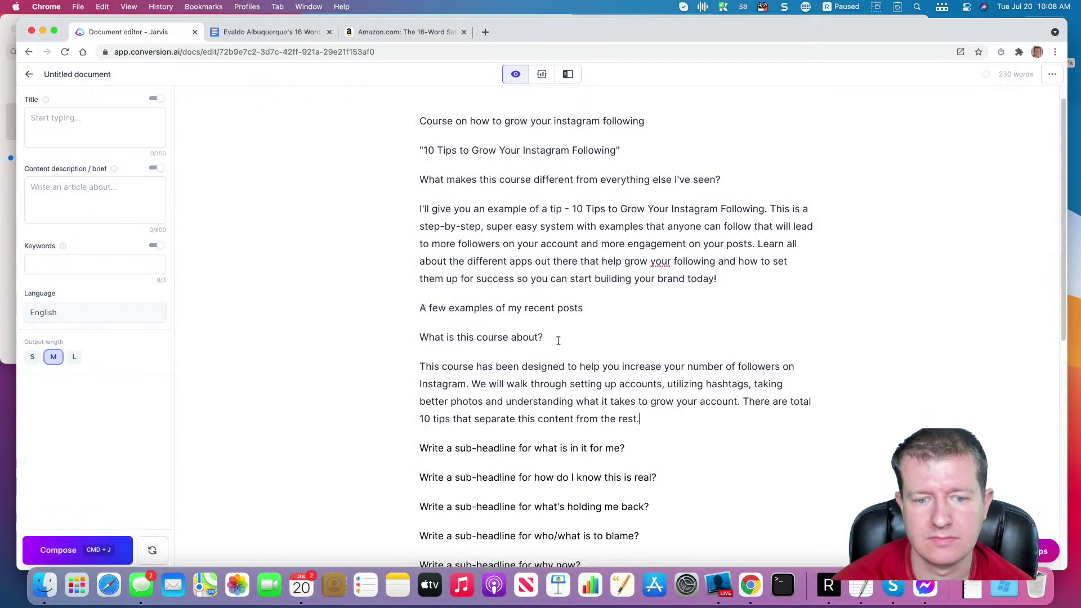
left_click_drag(560, 341, 380, 310)
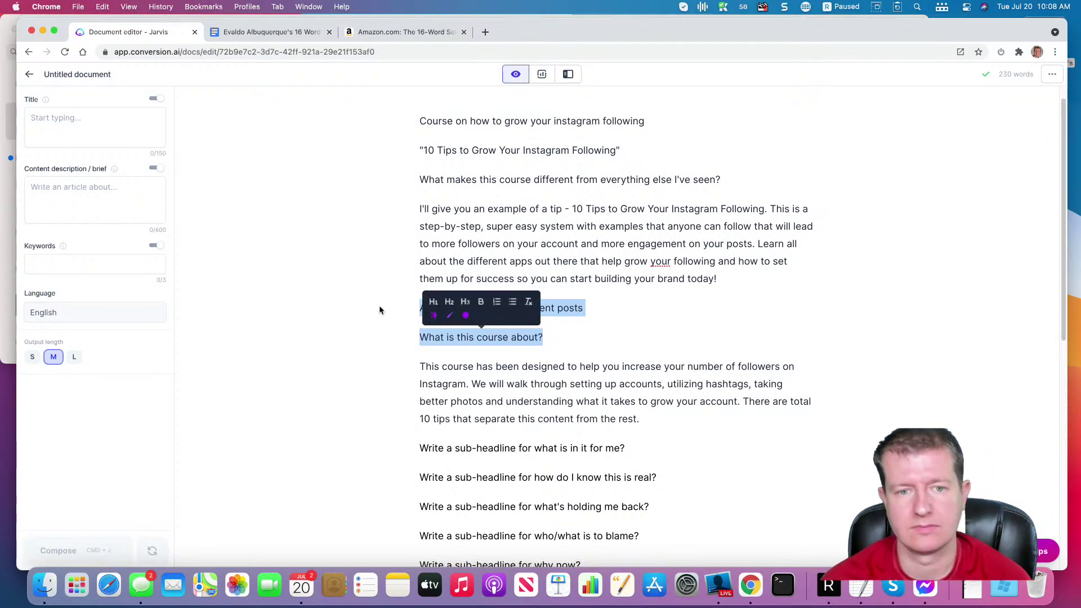
key("BackSpace")
key("BackSpace")
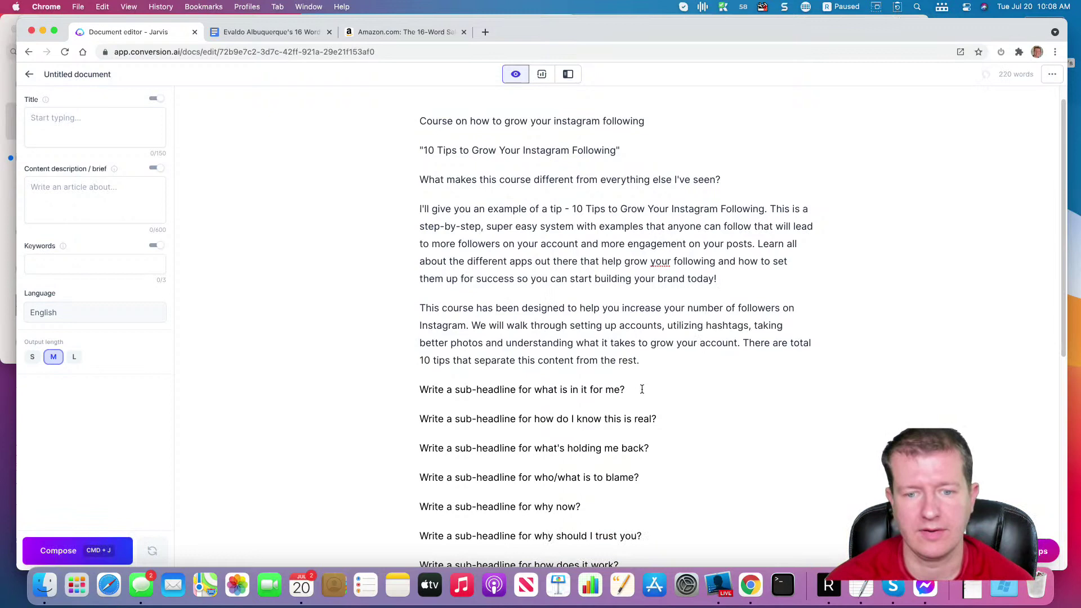
Step: Have Jarvis write from the what-is-in-it-for-me prompt and continue into the next section
triple_click(642, 390)
key("super+j")
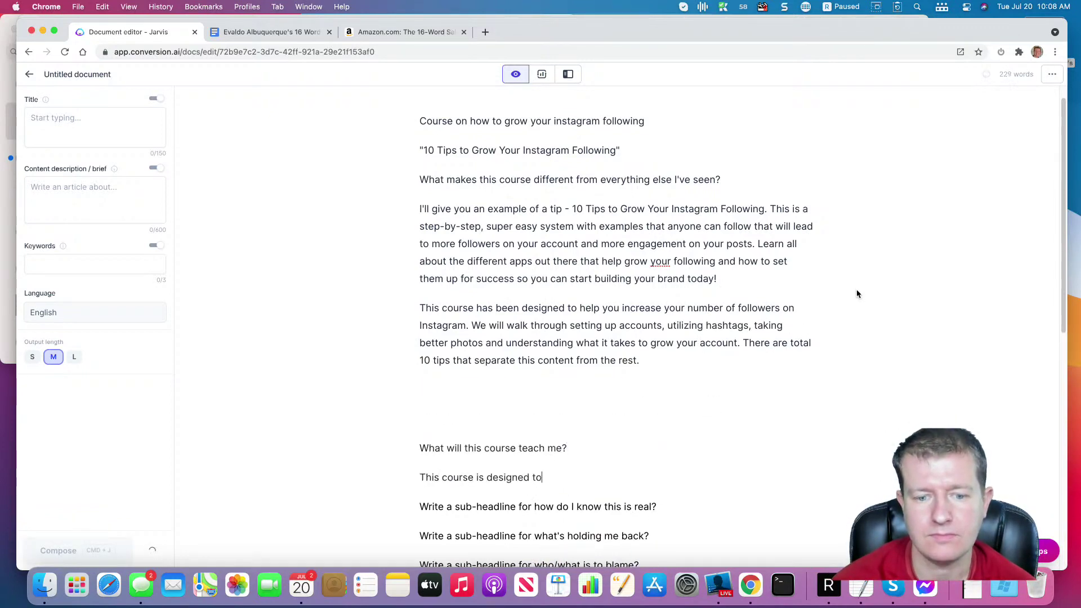
scroll(867, 291, "down", 3)
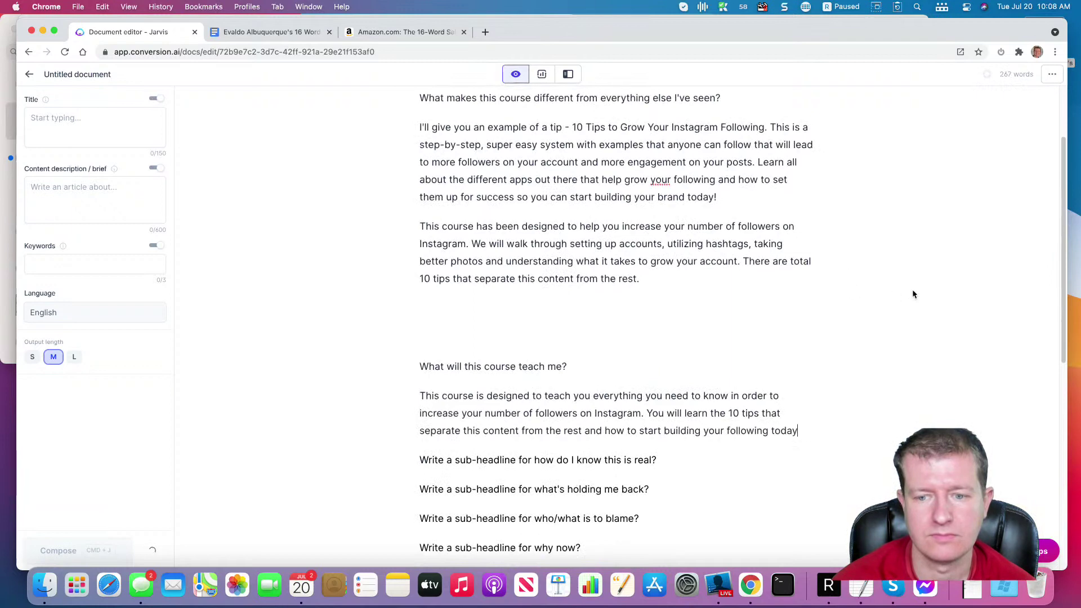
scroll(899, 276, "down", 2)
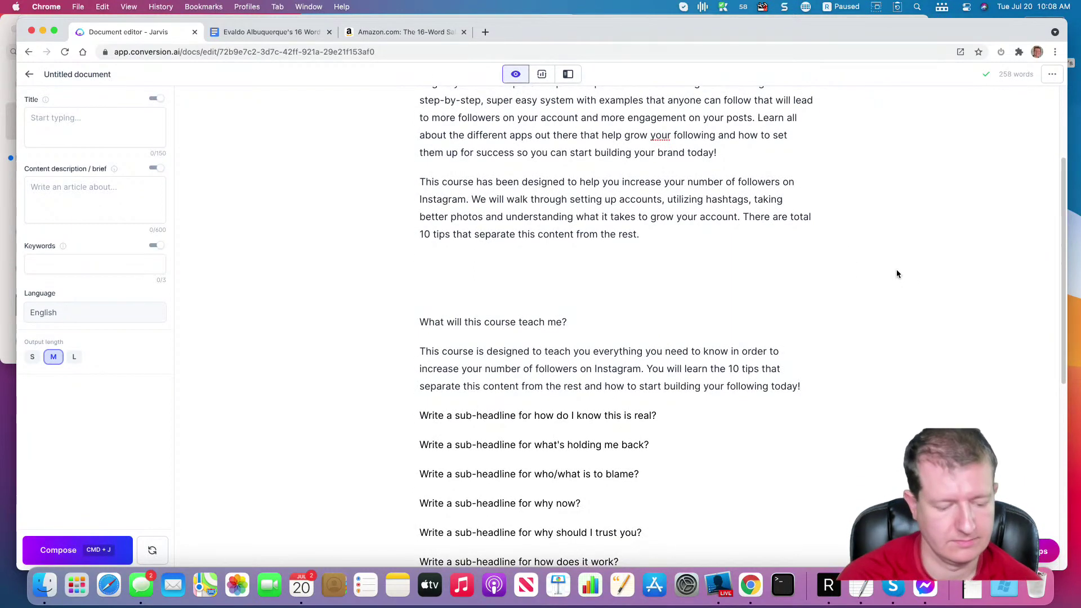
key("super+j")
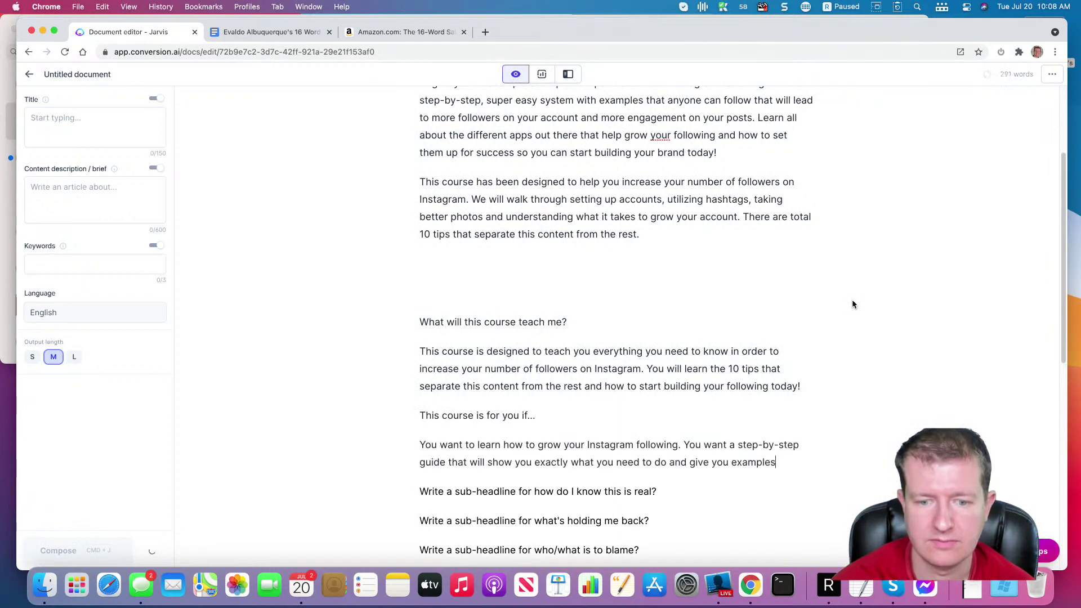
Step: Delete the unwanted 'What am I going to get' lines and the leftover empty line
scroll(757, 266, "down", 3)
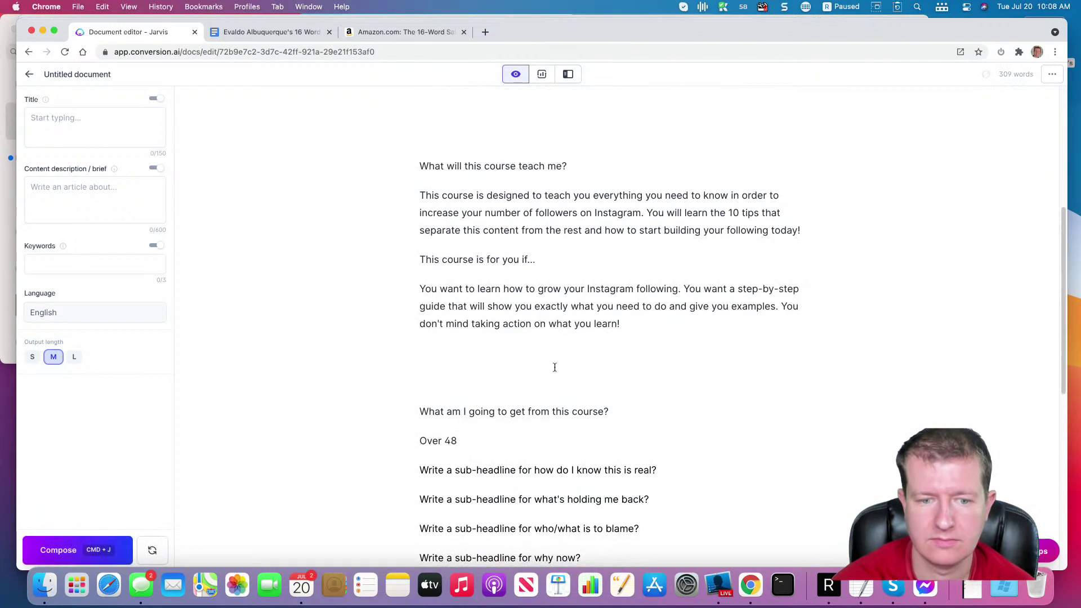
left_click_drag(482, 441, 395, 370)
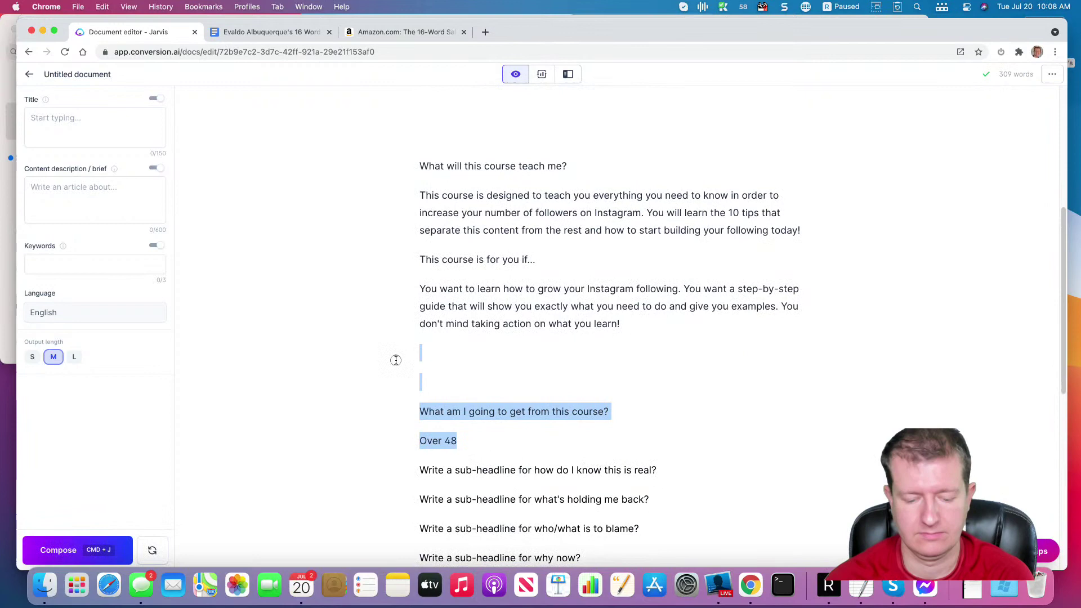
key("BackSpace")
left_click(467, 105)
key("BackSpace")
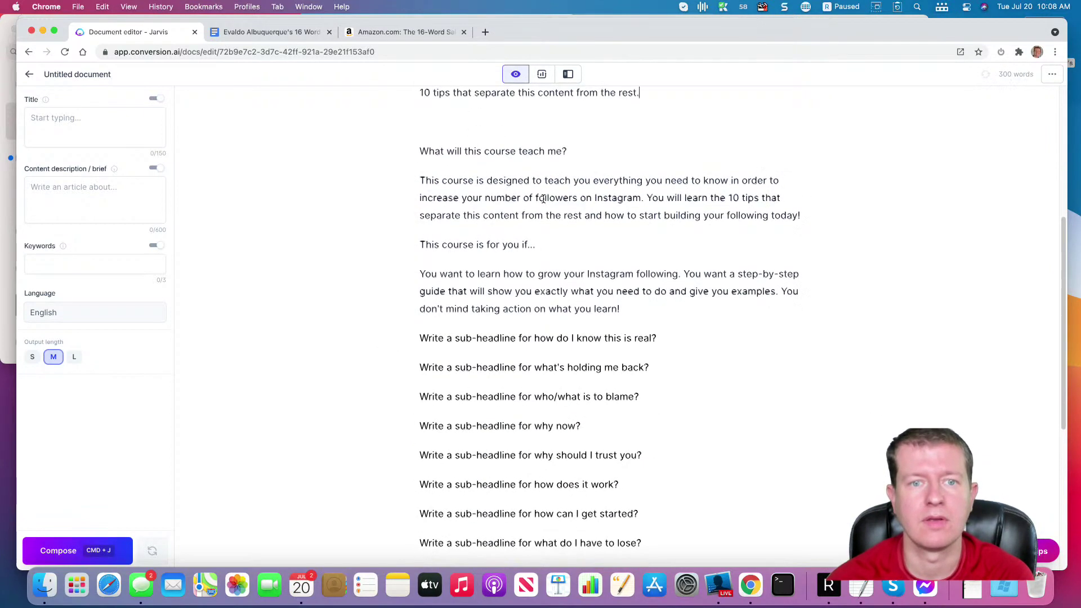
scroll(563, 236, "up", 2)
left_click(674, 373)
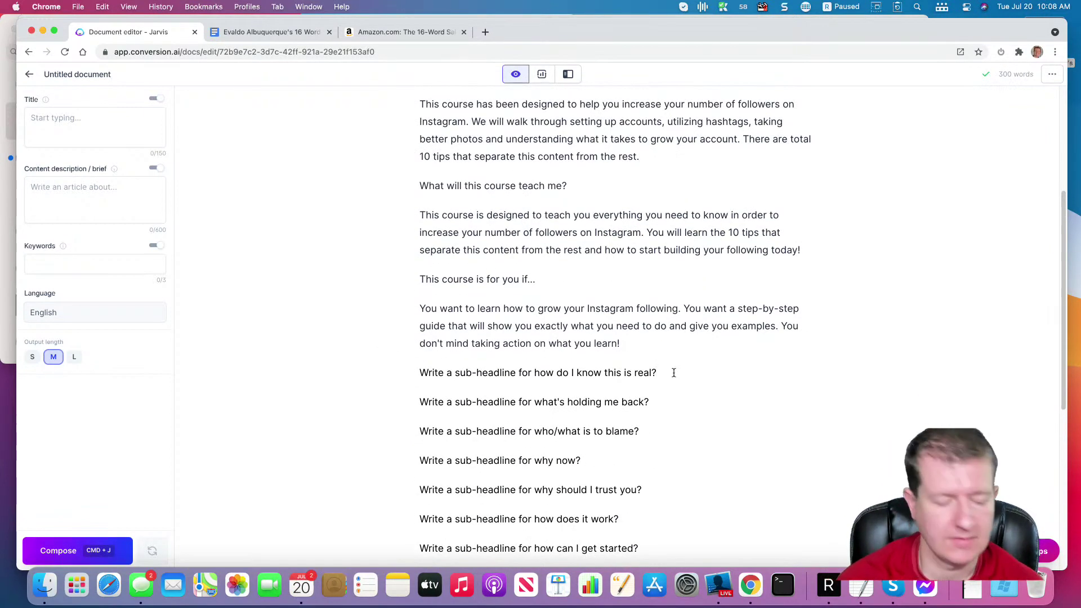
Step: Generate the how-do-I-know section, extend the course paragraph, and delete the tips heading and list
key("super+j")
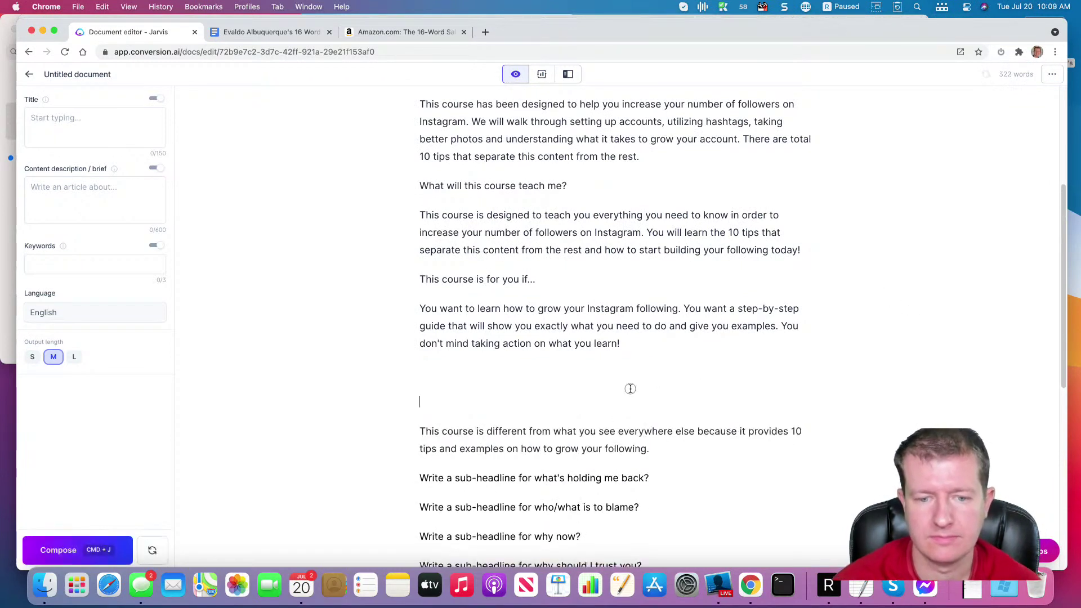
key("BackSpace")
key("BackSpace")
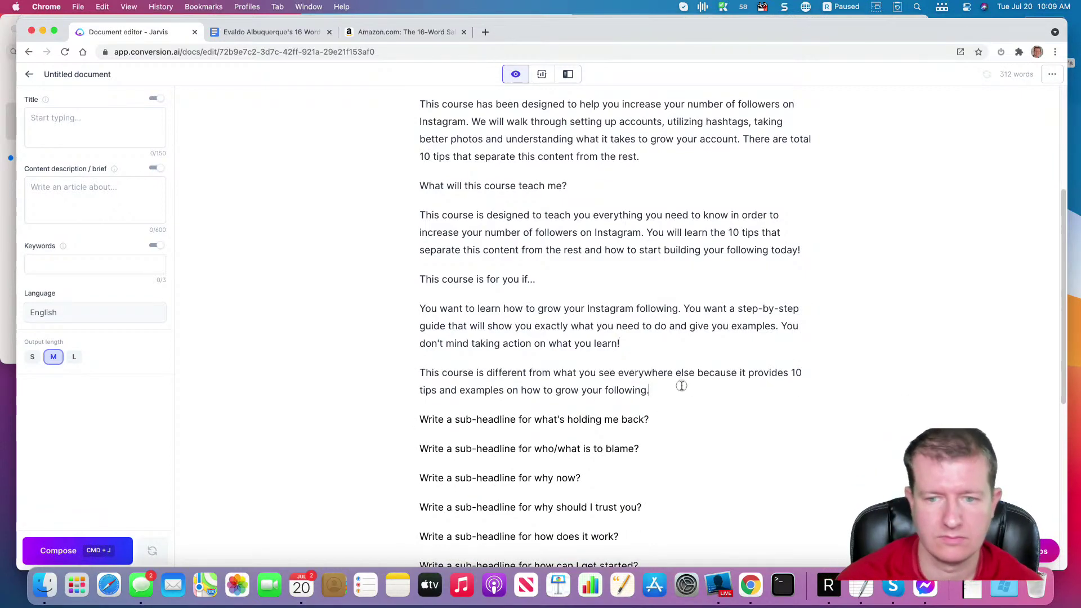
key("super+j")
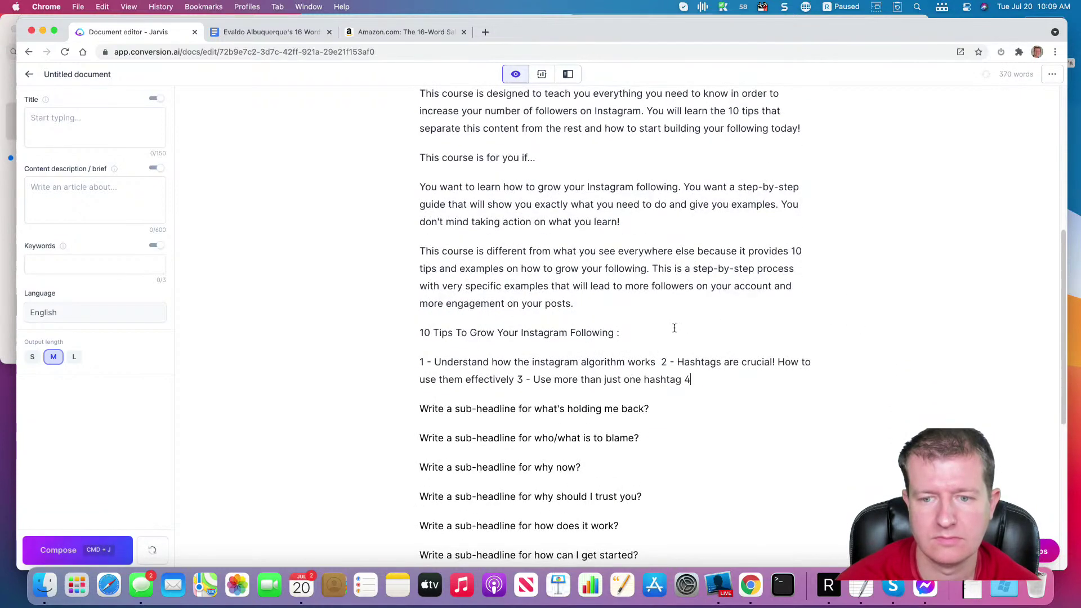
left_click_drag(697, 379, 360, 327)
key("BackSpace")
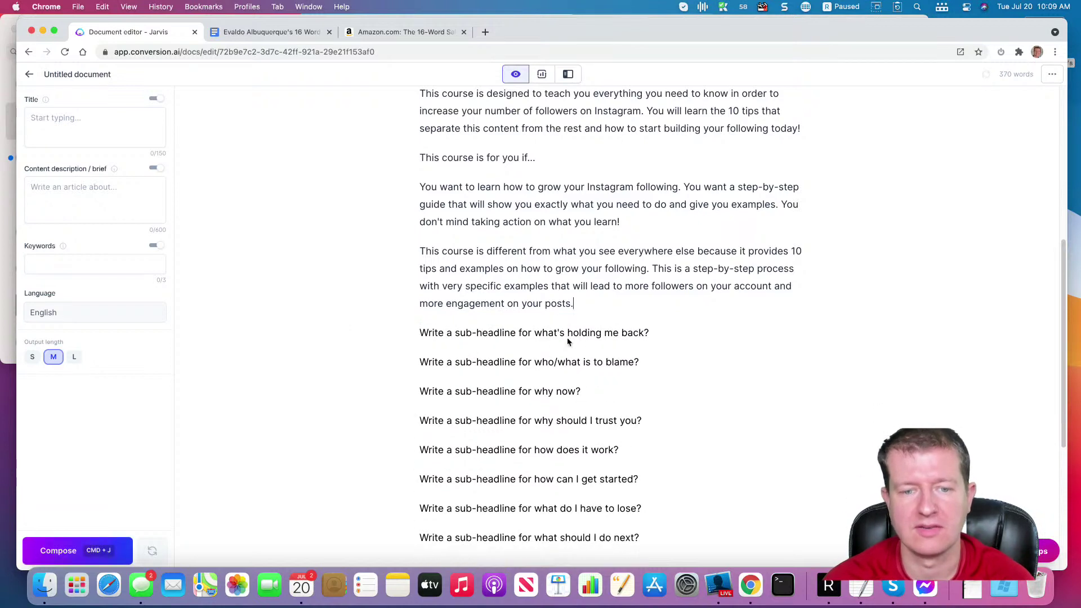
Step: Try composing from the holding-me-back prompt, undo the result, and delete the unusable generated sentence
triple_click(700, 339)
key("super+j")
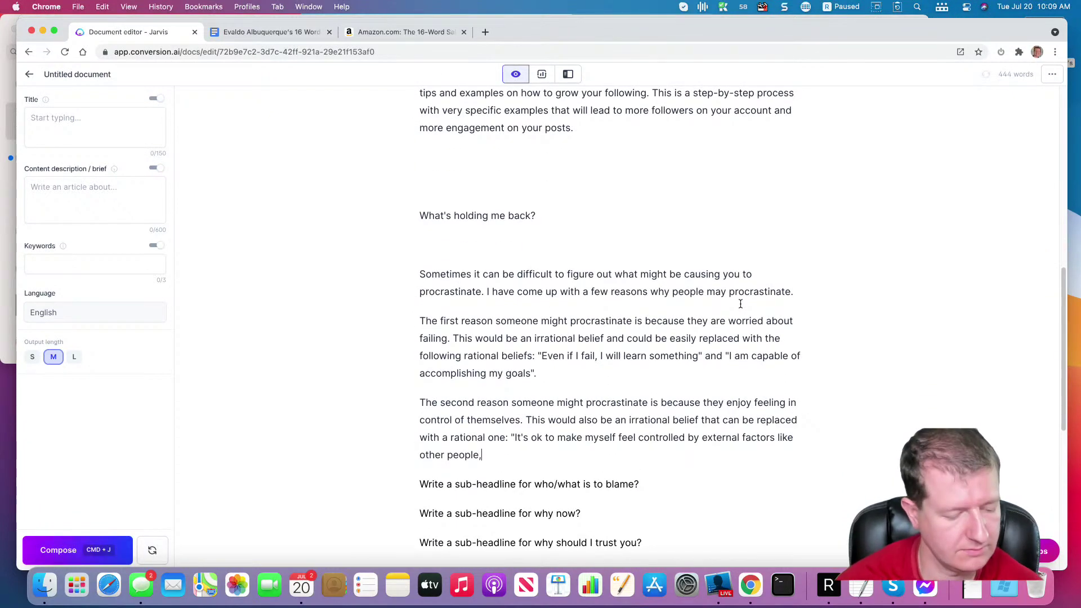
key("super+z")
key("super+j")
scroll(741, 303, "up", 3)
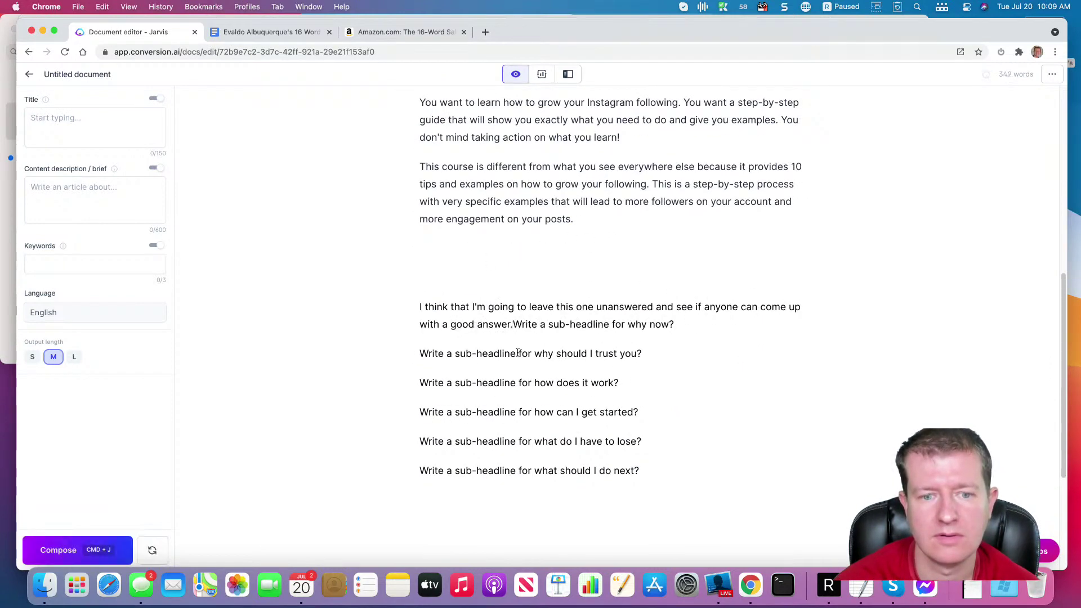
left_click_drag(514, 324, 395, 297)
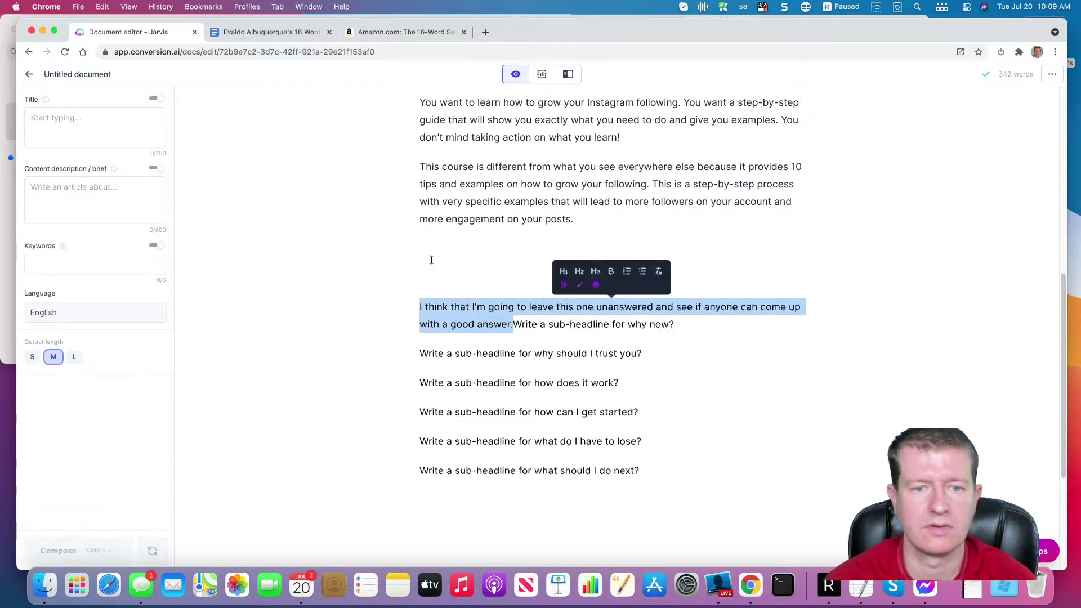
key("BackSpace")
Step: Copy the 'what's holding me back' prompt from Google Docs and paste it into the Jarvis draft
left_click(279, 34)
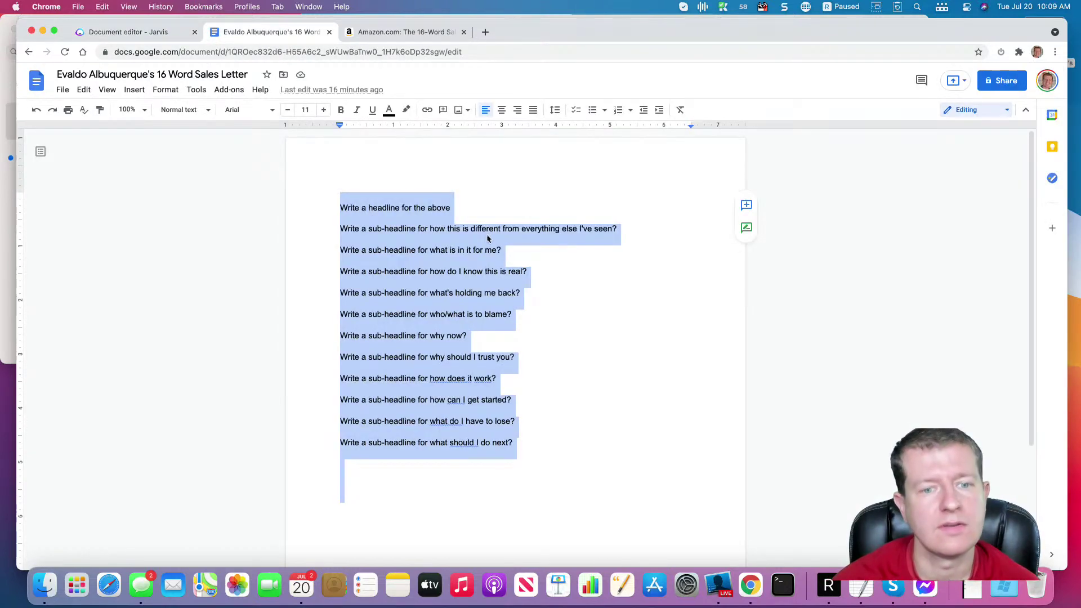
left_click(532, 296)
left_click_drag(532, 296, 291, 296)
key("super+c")
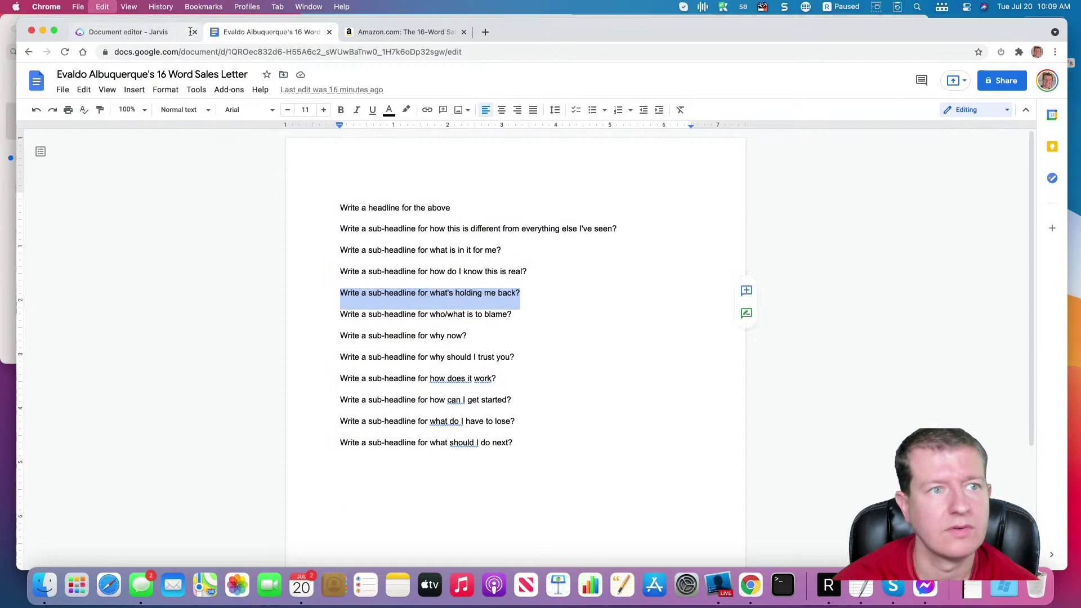
left_click(178, 36)
left_click(473, 252)
key("super+v")
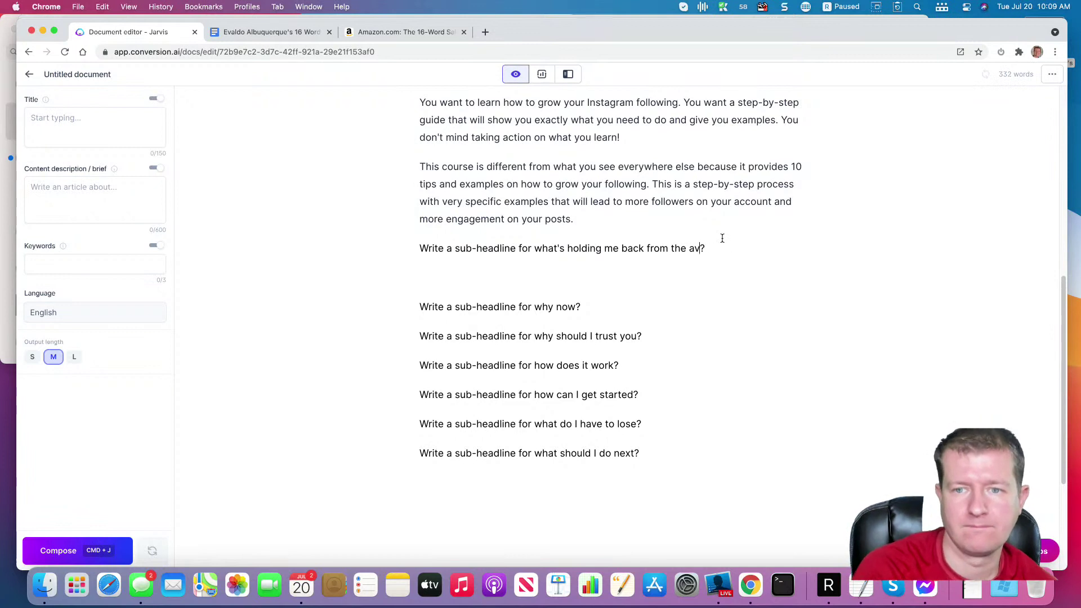
Step: Generate from the holding-me-back prompt, remove an empty line, and undo the unusable output
triple_click(759, 249)
key("super+j")
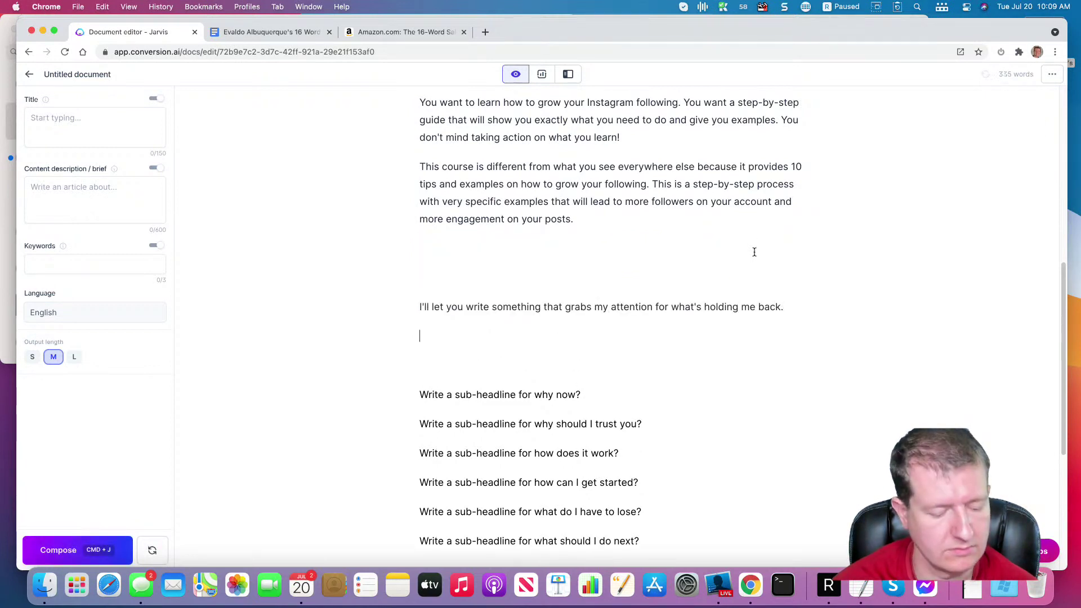
key("Down")
key("Down")
key("BackSpace")
key("super+j")
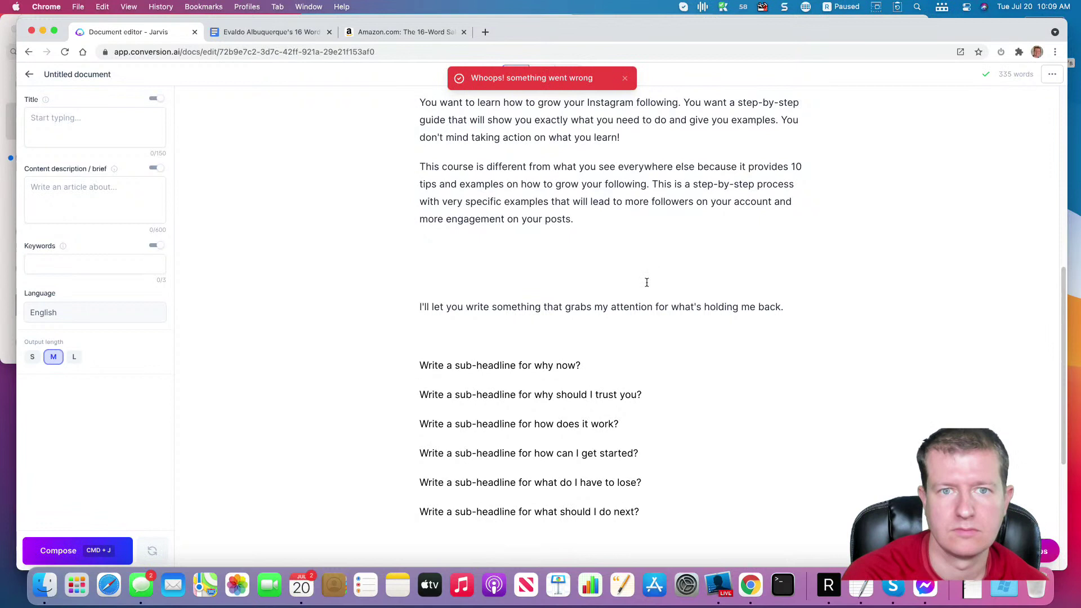
key("super+z")
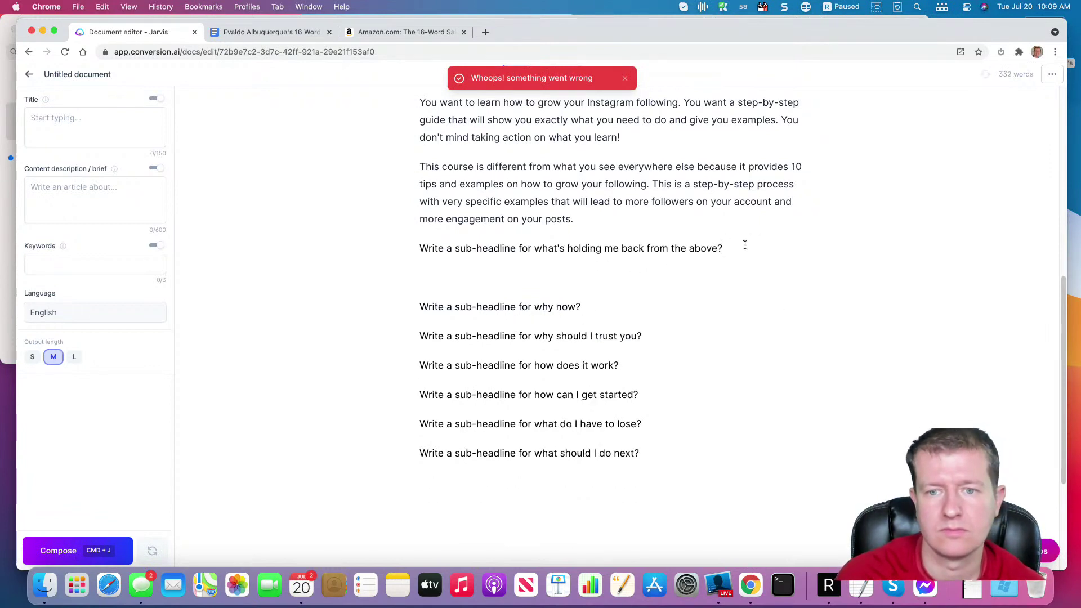
Step: Tweak the word 'from' in the prompt, retry the generation, and undo it again
left_click(671, 249)
key("BackSpace")
key("BackSpace")
key("BackSpace")
key("BackSpace")
type("or")
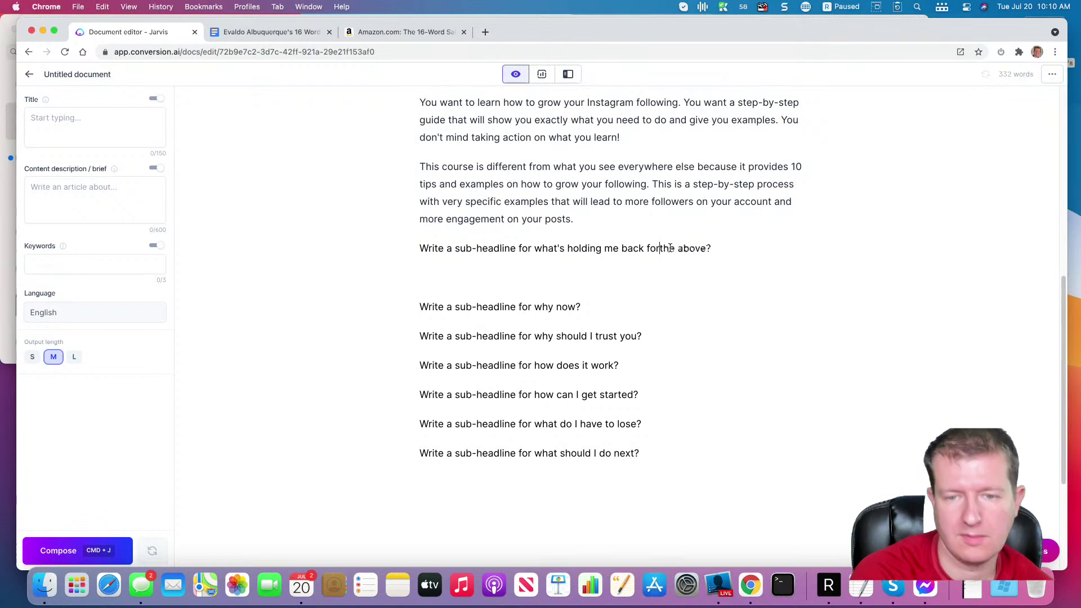
triple_click(722, 251)
key("super+j")
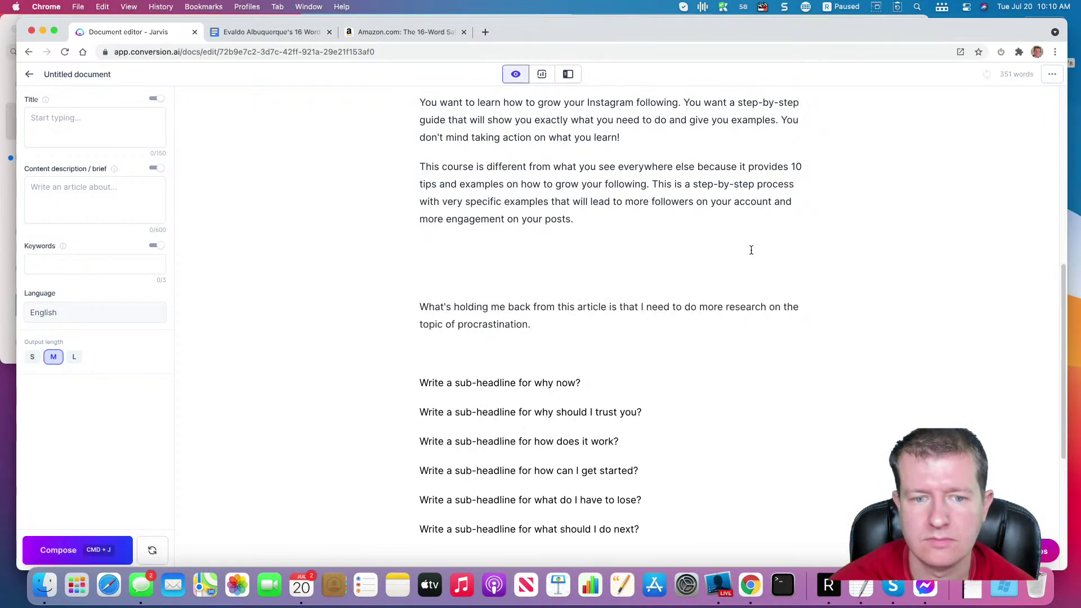
key("super+z")
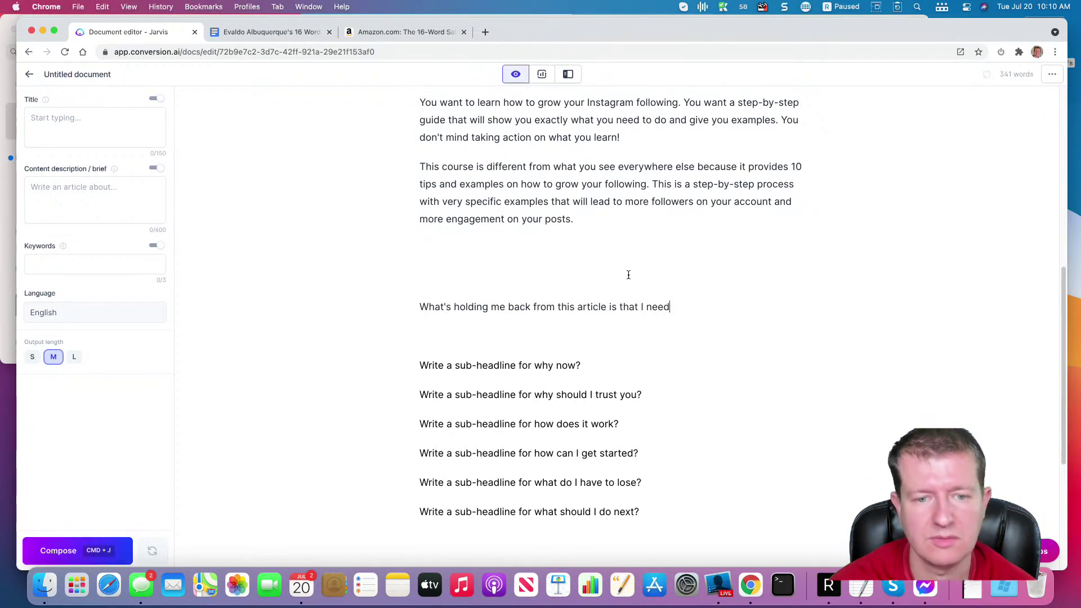
key("super+z")
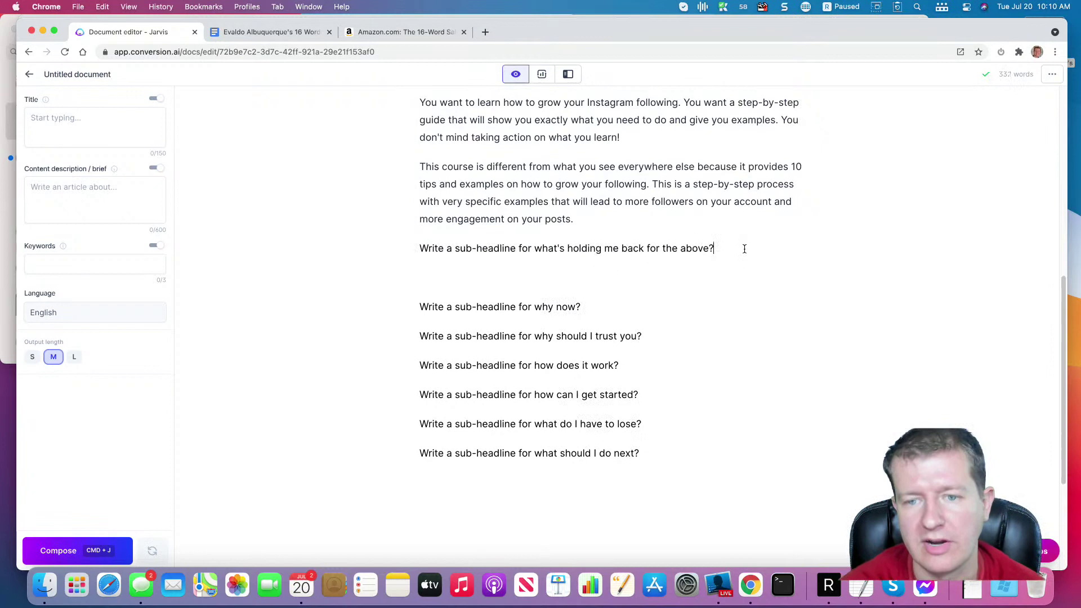
Step: Reword the prompt to 'what's holding me back from achieving the above?'
left_click(646, 249)
type("from ac")
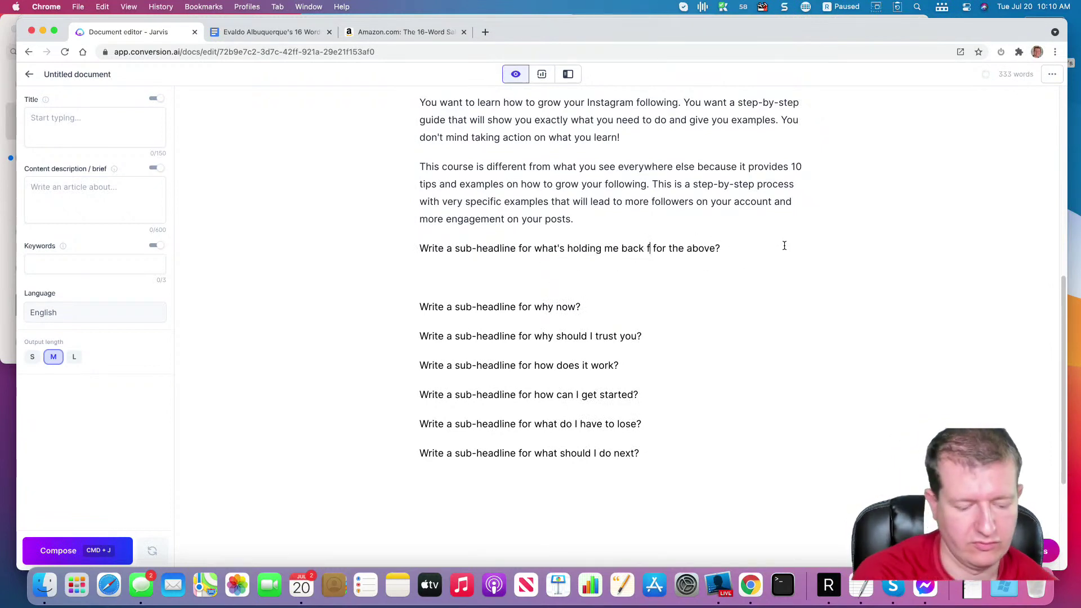
type("hieving")
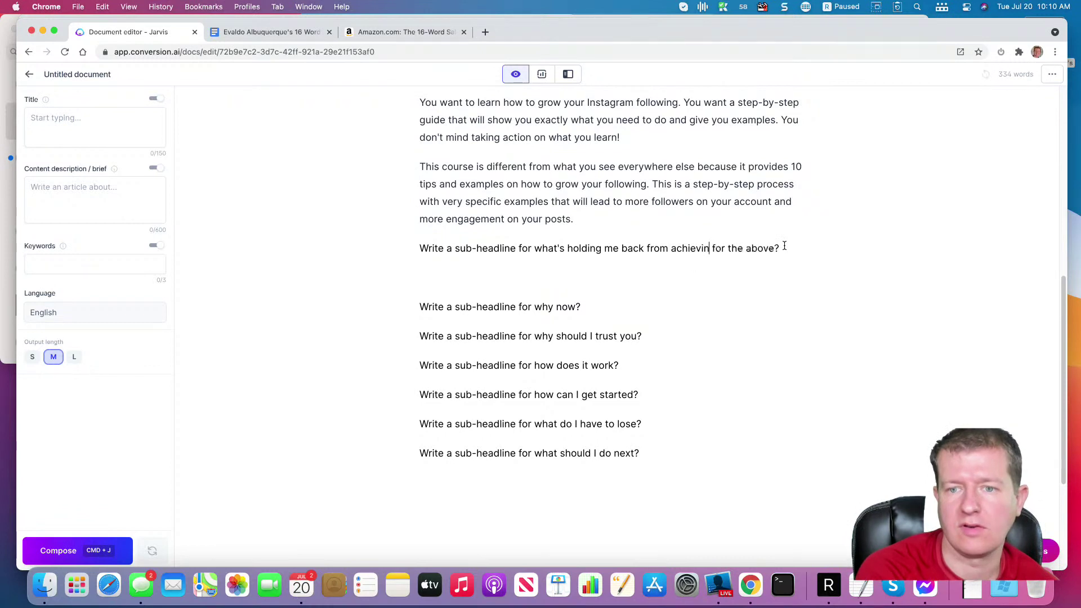
key("BackSpace")
key("BackSpace")
key("BackSpace")
key("BackSpace")
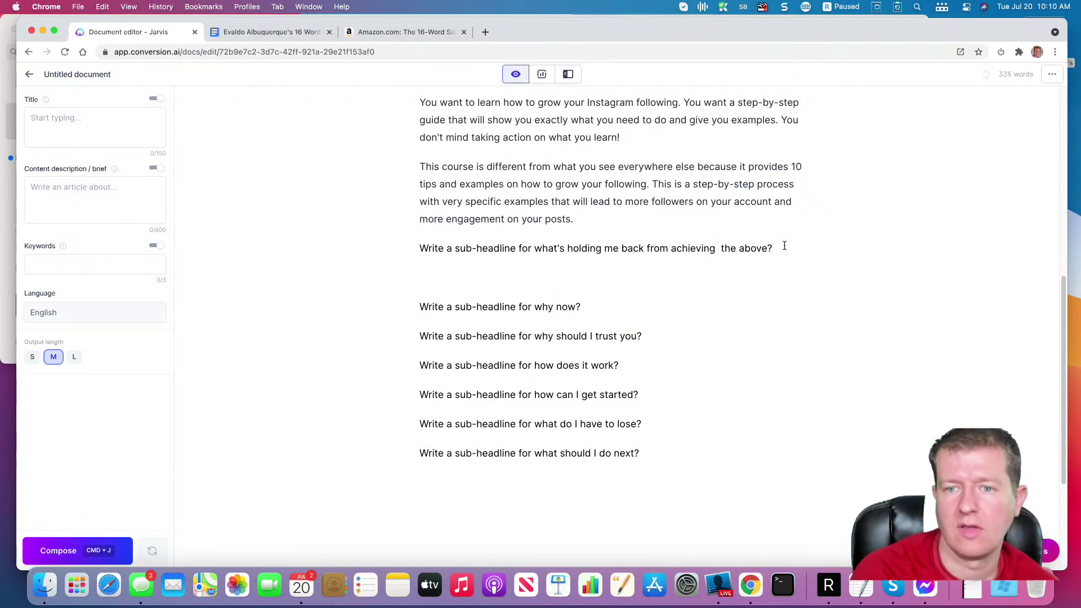
key("BackSpace")
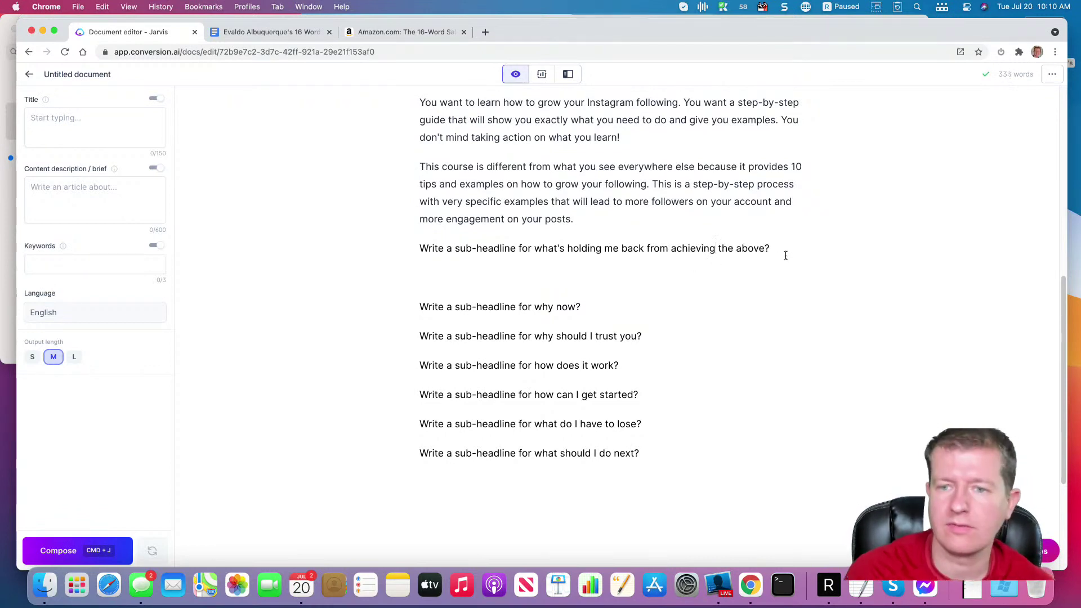
Step: Generate and extend text from the 'achieving the above' prompt, then delete the excess output
key("super+shift+Left")
key("super+j")
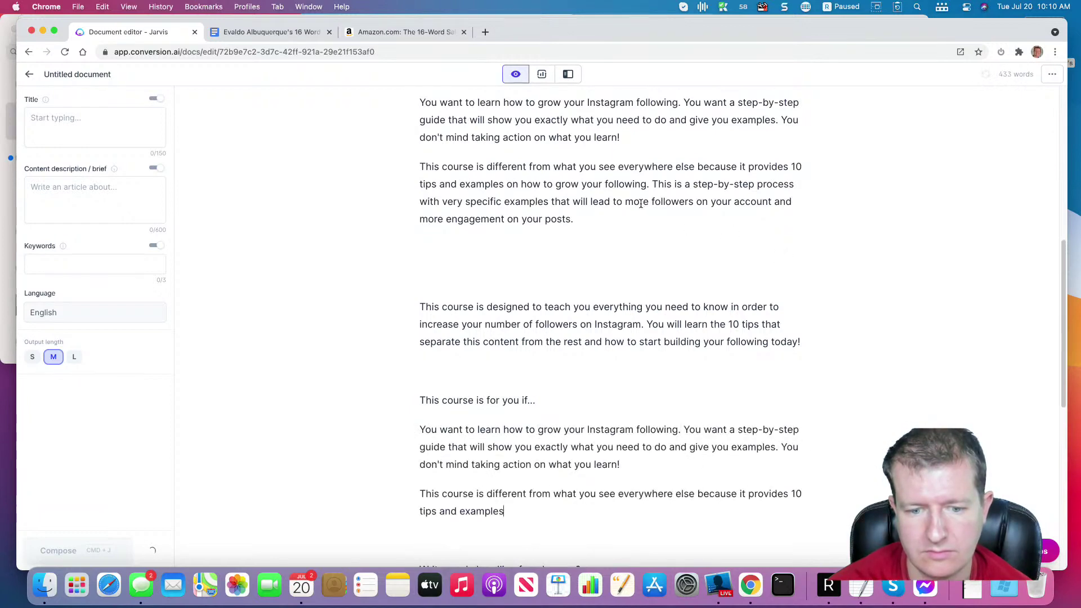
scroll(895, 237, "down", 2)
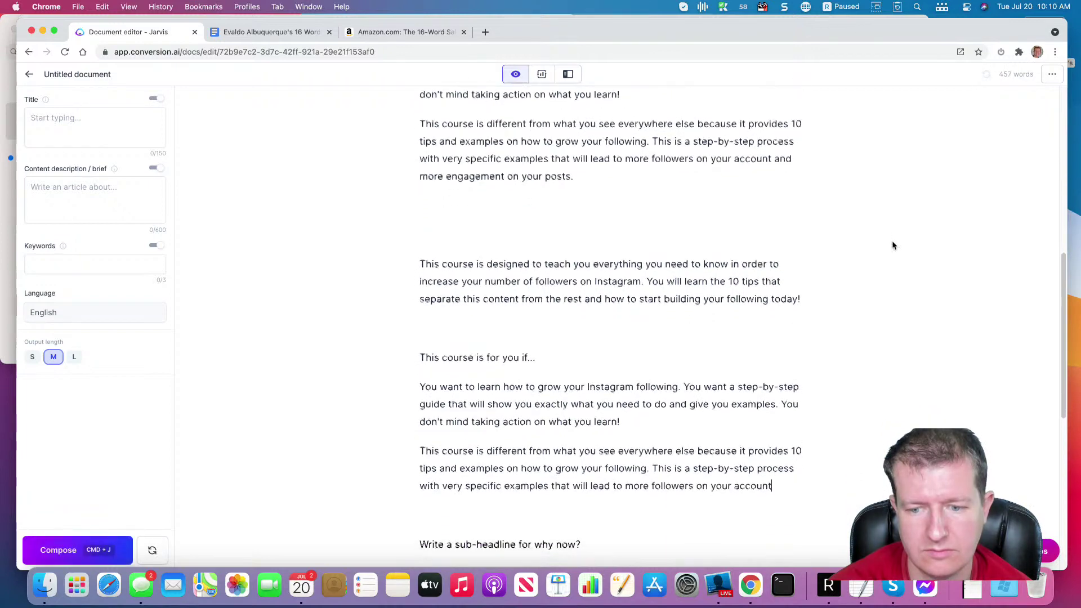
key("super+j")
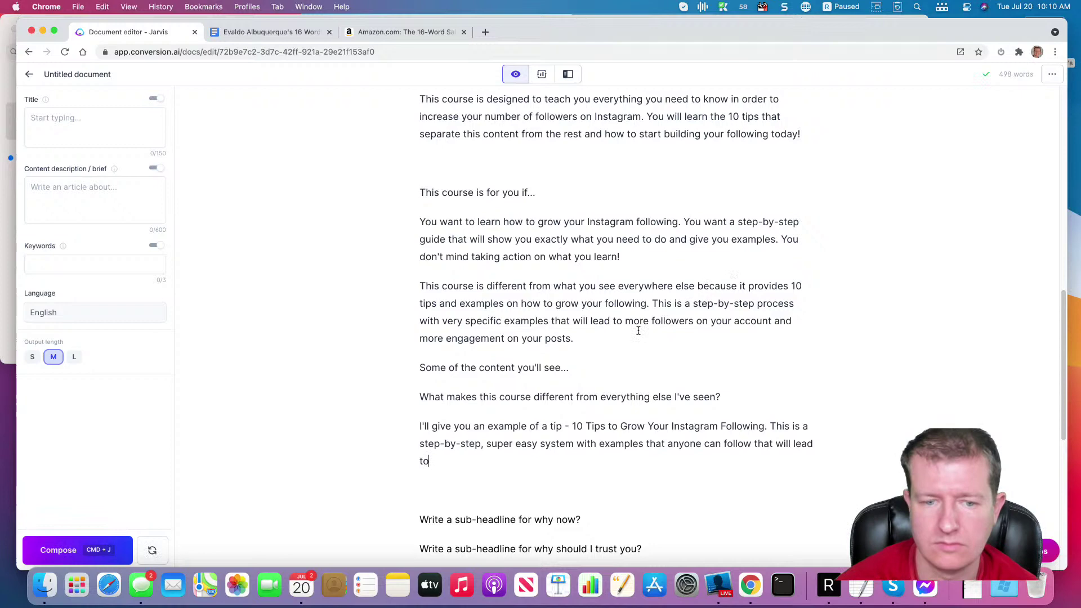
left_click_drag(474, 460, 400, 370)
key("BackSpace")
scroll(507, 169, "down", 1)
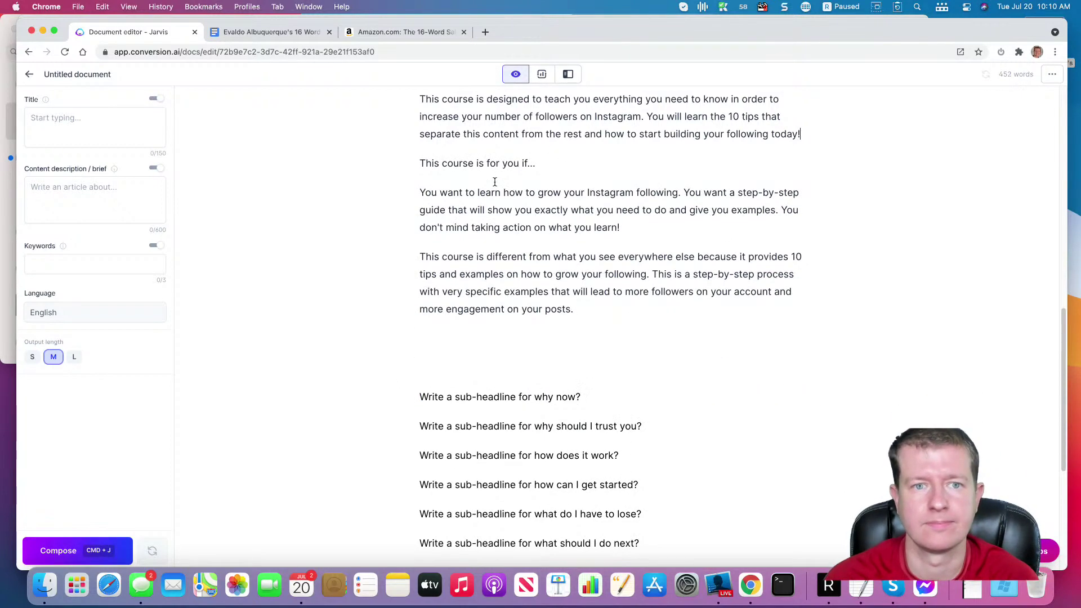
left_click(271, 32)
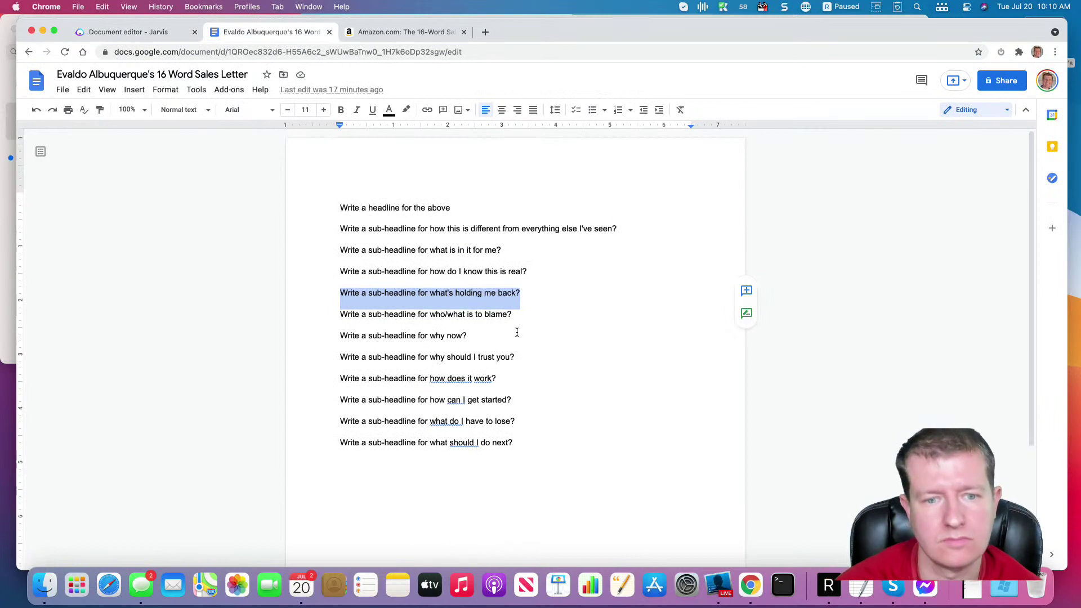
Step: Edit the Google Docs prompt to read 'what's holding me back from achieving the above?' and return to Jarvis
left_click(517, 333)
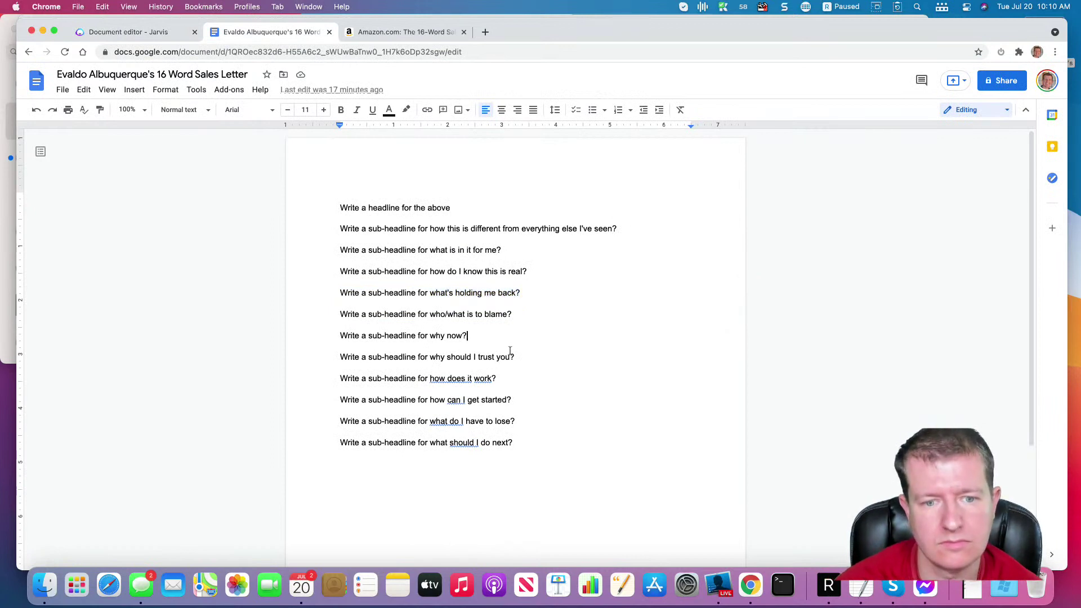
left_click(523, 294)
key("Delete")
key("BackSpace")
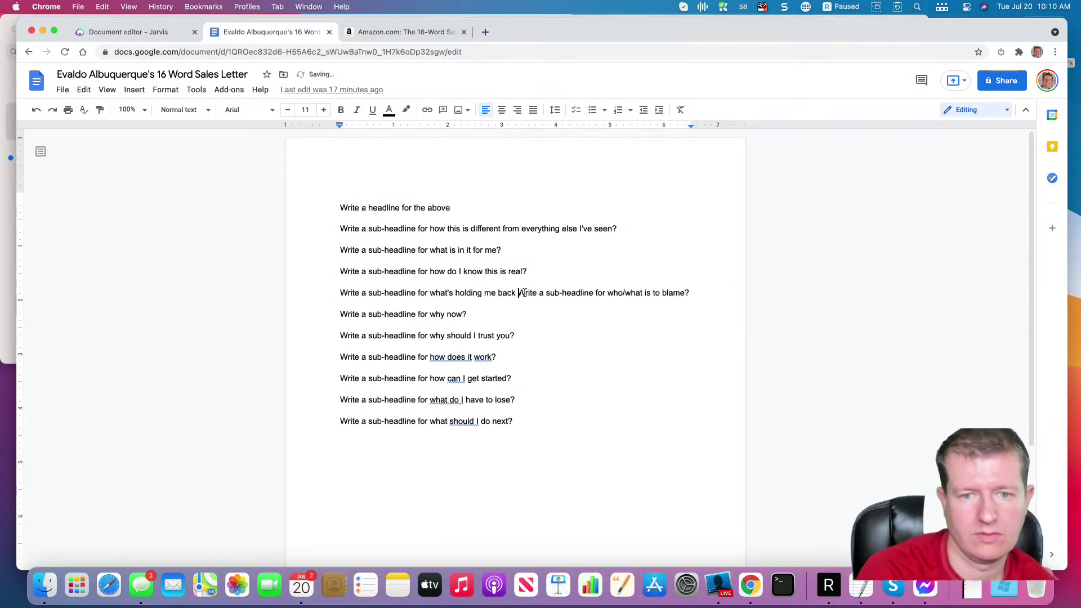
type("fr")
key("BackSpace")
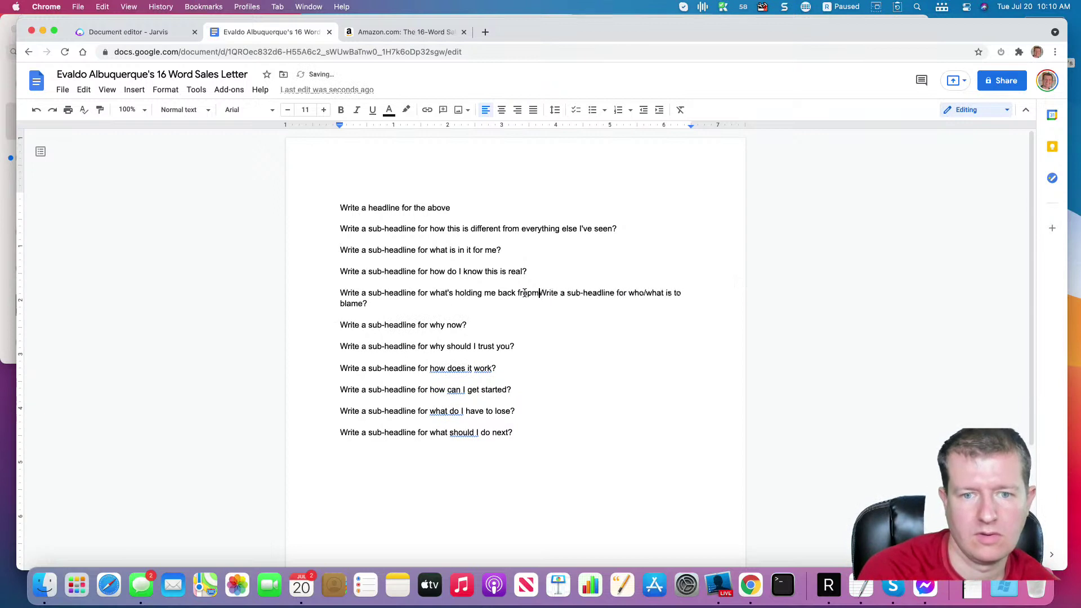
type("om achieving the a")
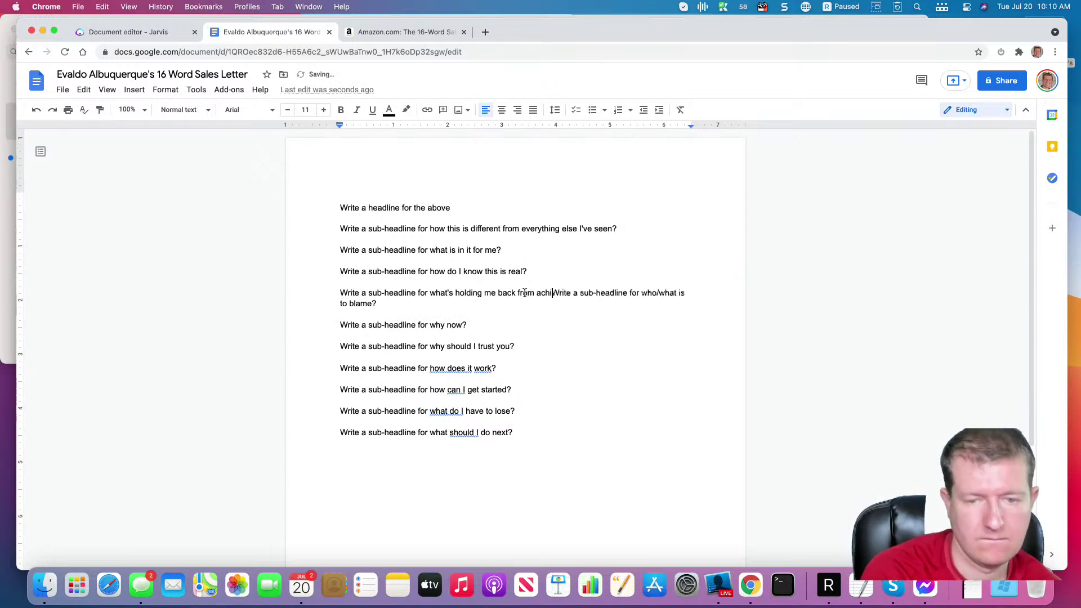
type("bove?")
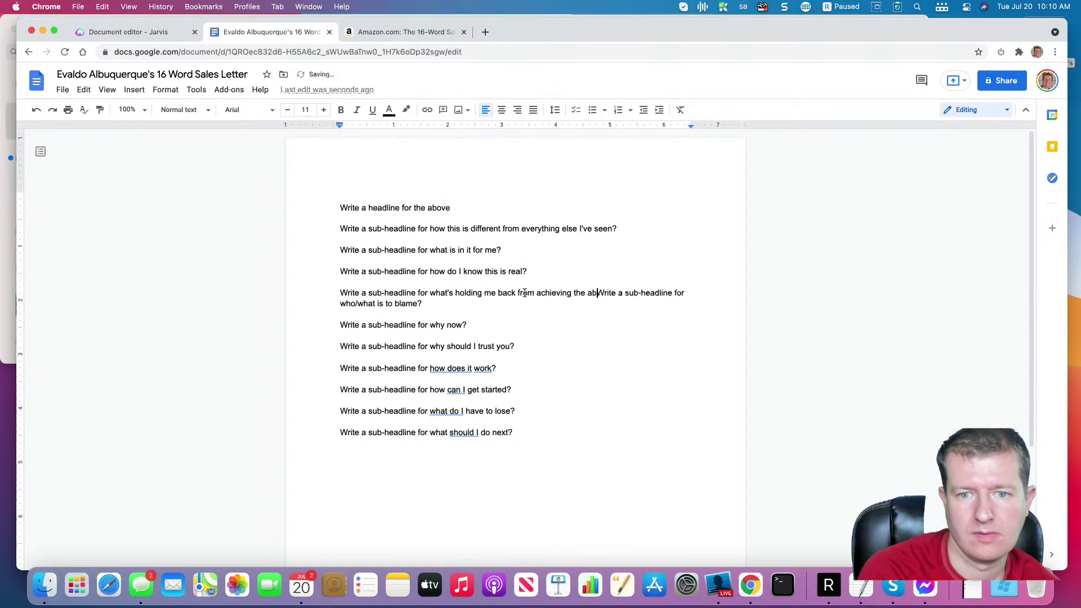
key("Return")
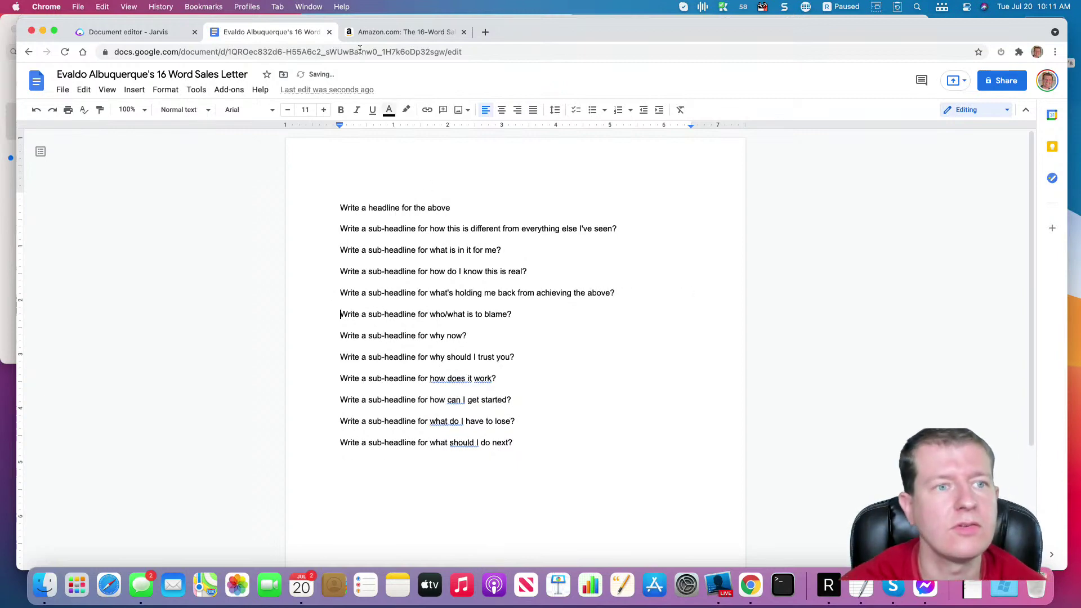
left_click(143, 34)
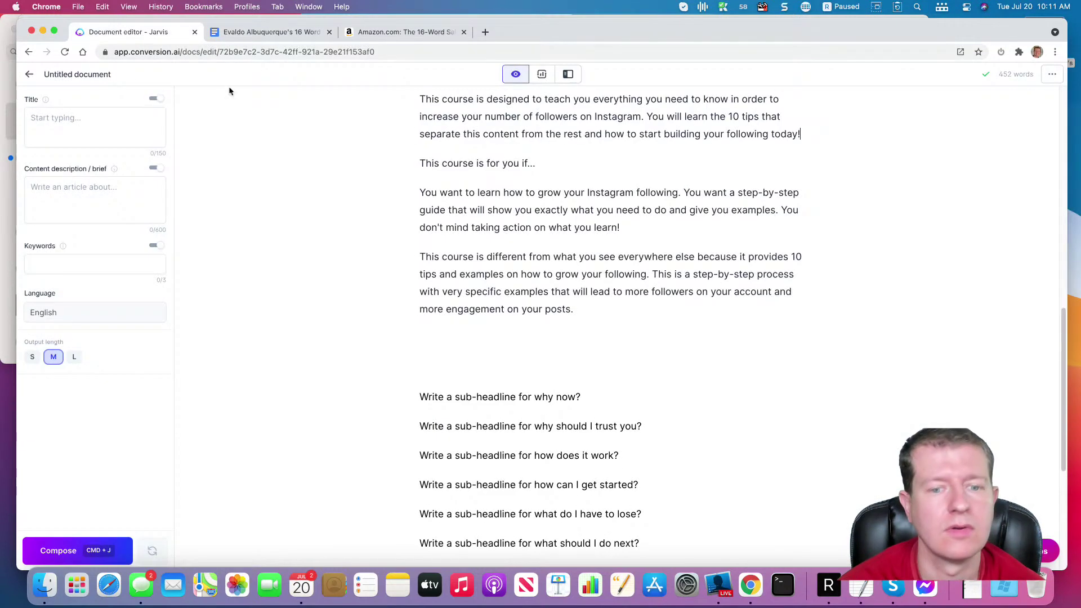
Step: Remove empty paragraphs after 'posts.' and have Jarvis write the Why Now? section with its testimonial lead-in
left_click(540, 354)
key("BackSpace")
key("BackSpace")
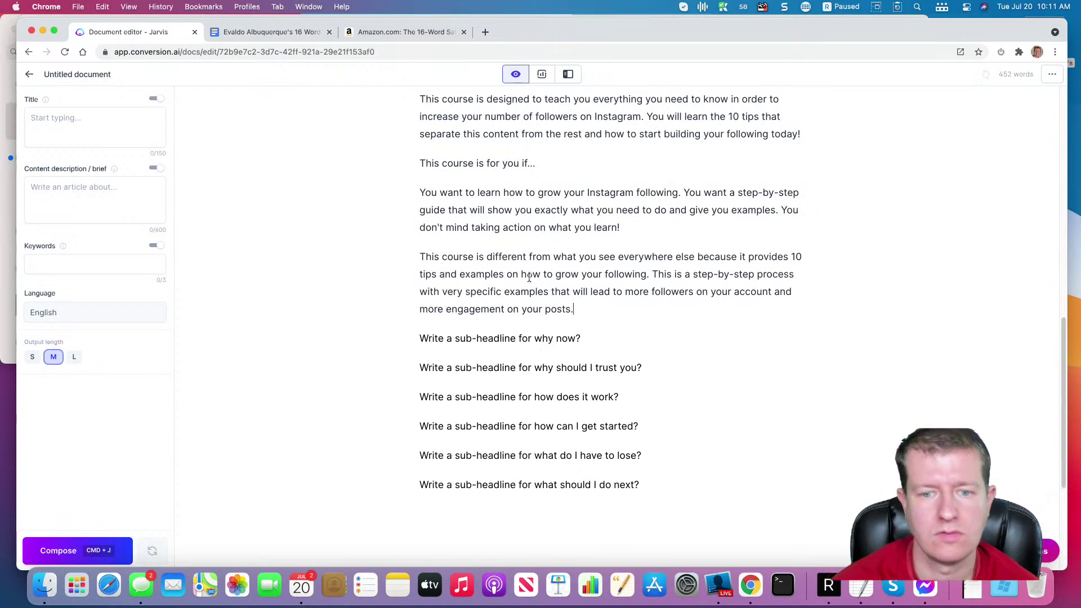
triple_click(602, 333)
key("super+j")
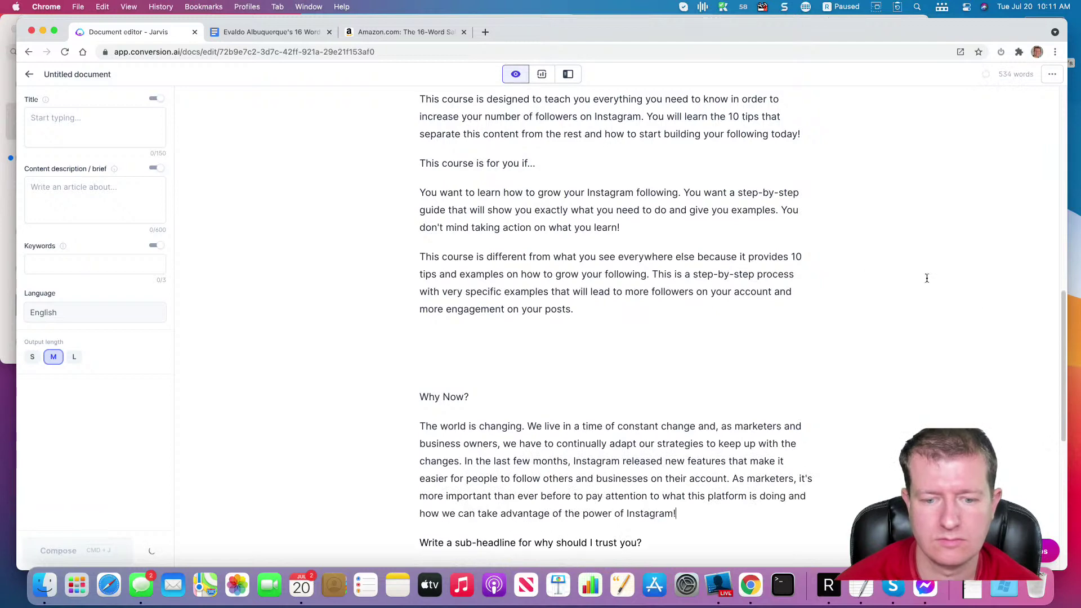
key("super+j")
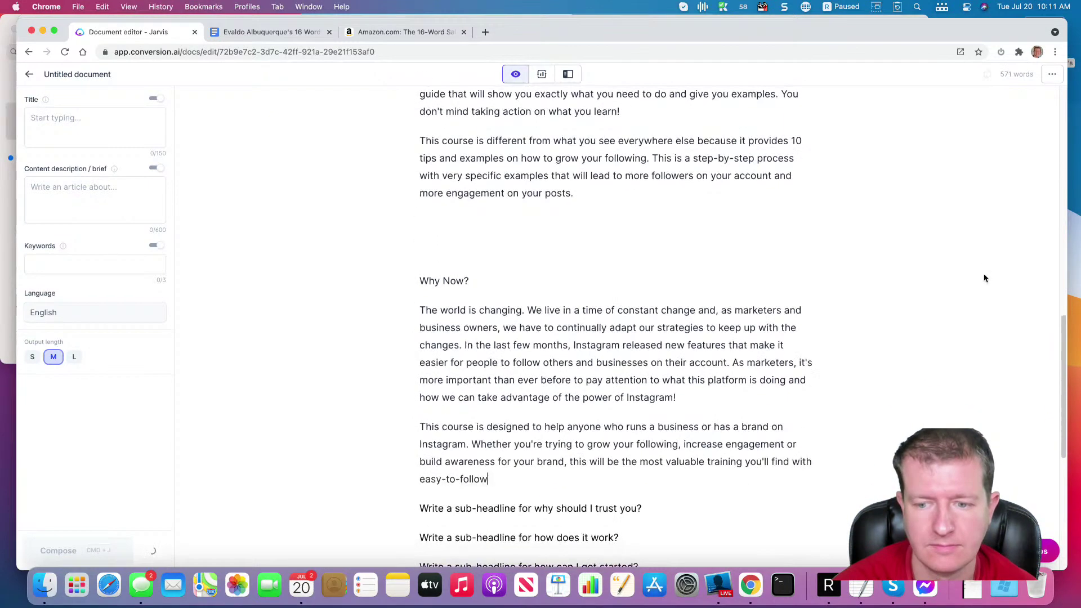
scroll(971, 272, "down", 1)
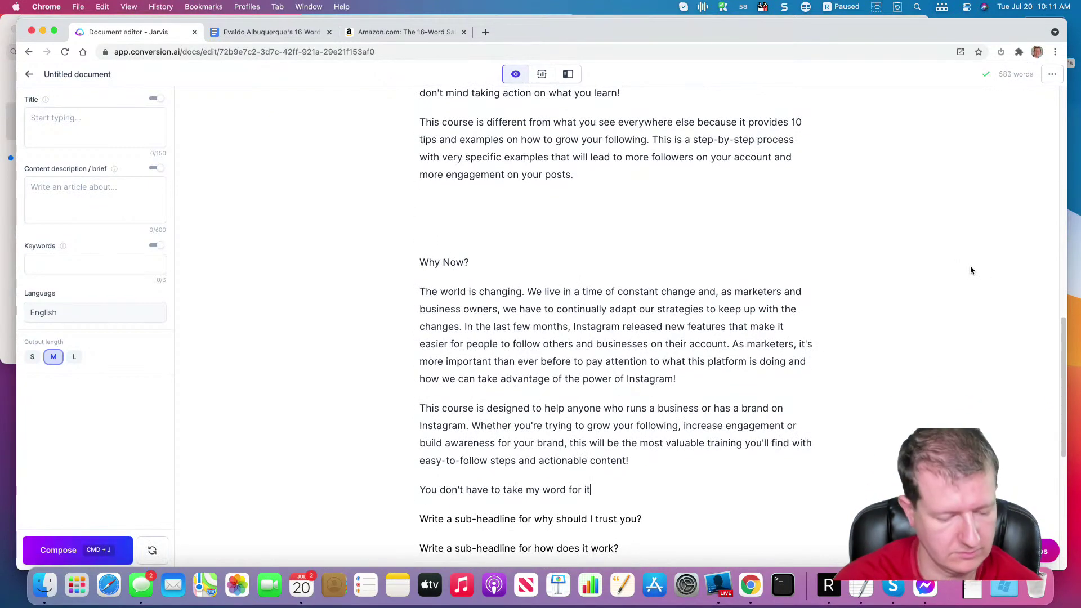
key("super+j")
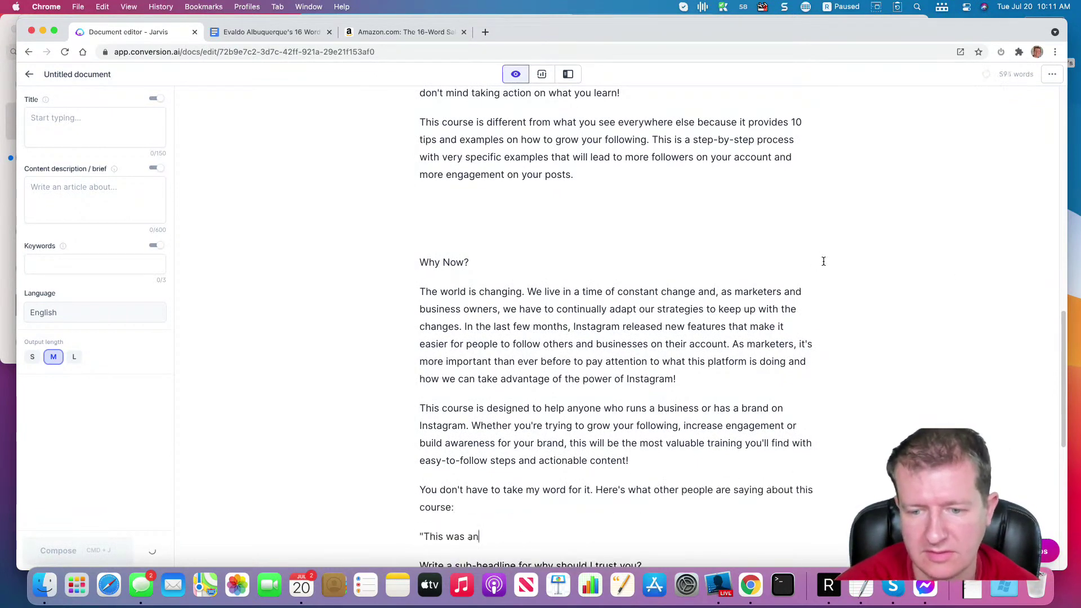
Step: Delete the two made-up testimonial quotes and the empty line above Why Now?
scroll(820, 258, "down", 5)
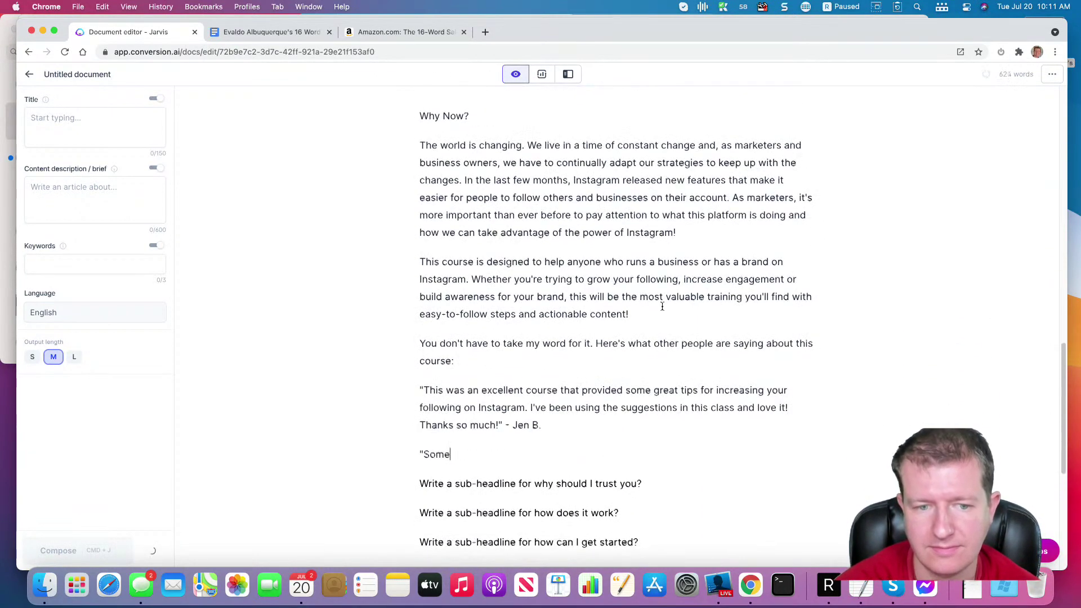
scroll(651, 306, "down", 4)
triple_click(535, 349)
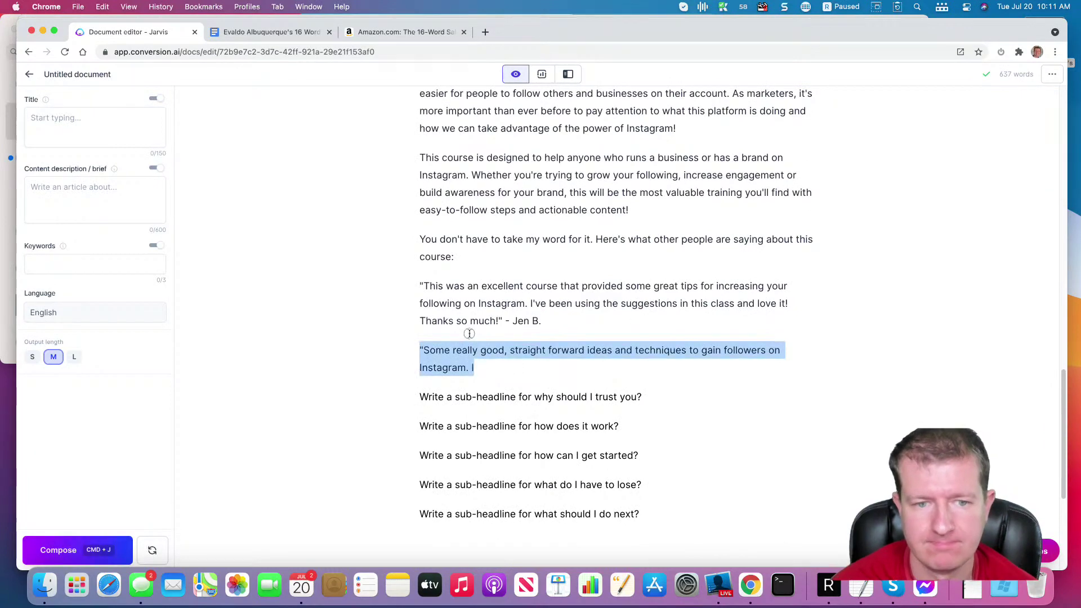
left_click(411, 286, "shift")
key("BackSpace")
scroll(458, 408, "up", 8)
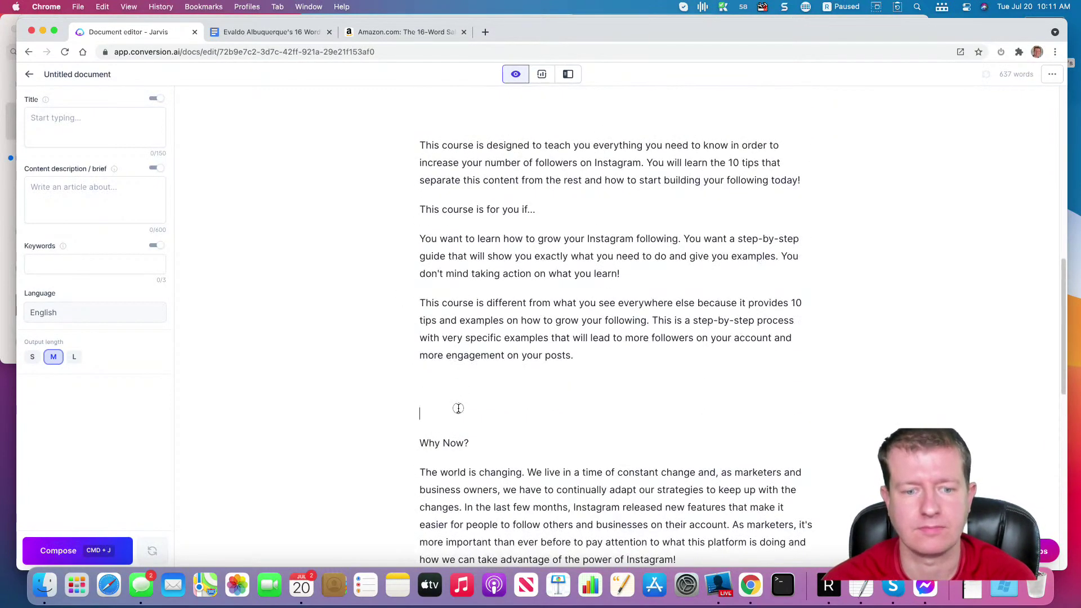
key("BackSpace")
scroll(604, 311, "down", 14)
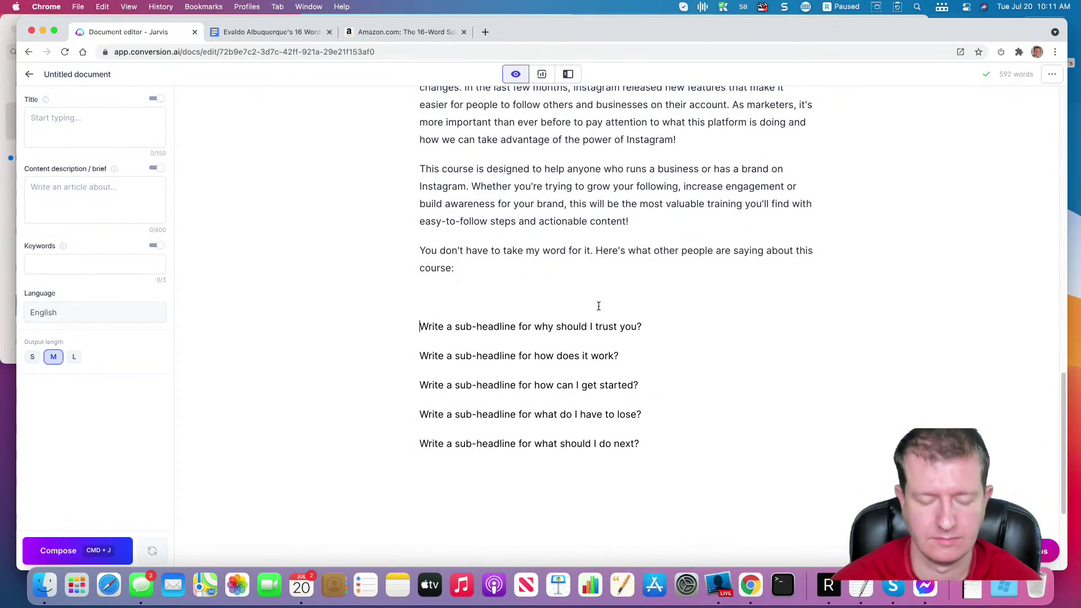
Step: Remove the leftover empty line, have Jarvis write the trust section, and continue into the target audience
key("Delete")
left_click(681, 297)
key("super+Return")
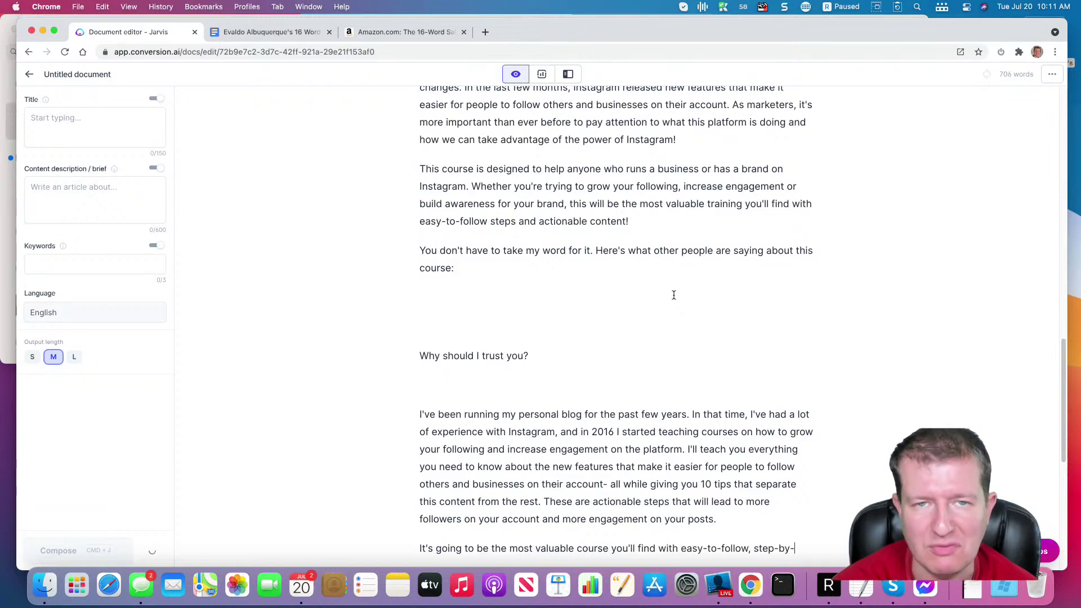
scroll(674, 295, "down", 4)
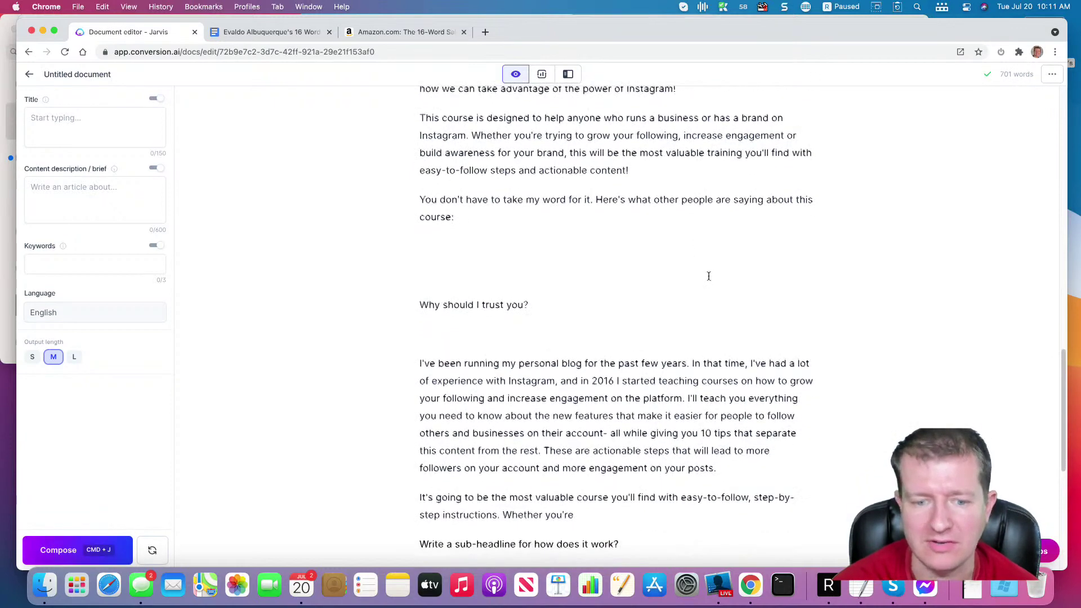
key("super+j")
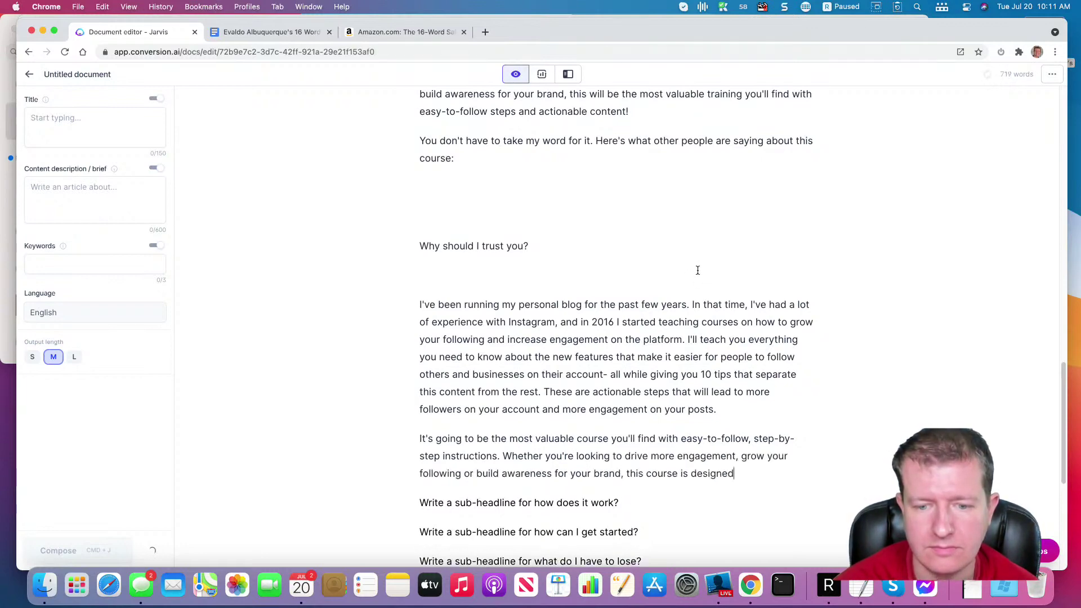
scroll(698, 270, "down", 5)
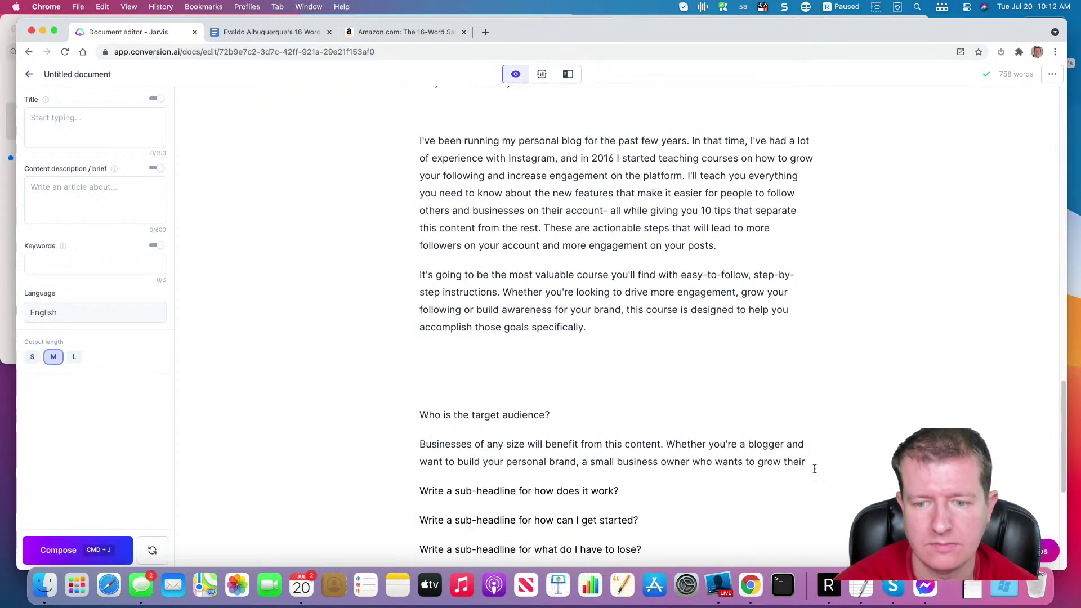
Step: Delete the blank lines around the 'Why should I trust you?' and 'Who is the target audience?' headings
left_click(558, 386)
key("BackSpace")
key("BackSpace")
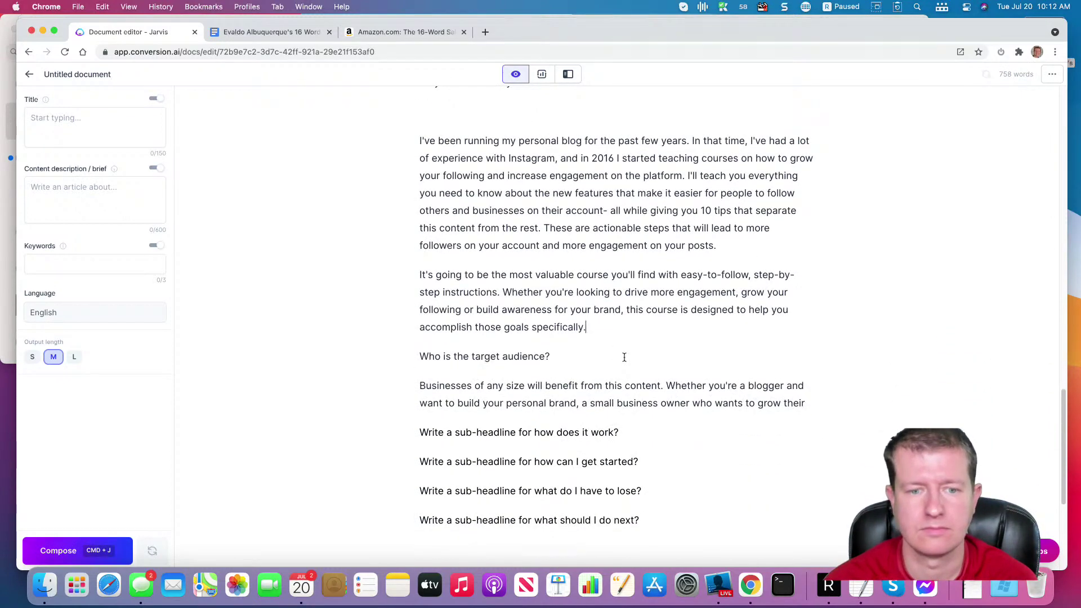
scroll(622, 357, "up", 4)
scroll(624, 357, "up", 3)
left_click(514, 331)
key("BackSpace")
left_click(488, 260)
key("BackSpace")
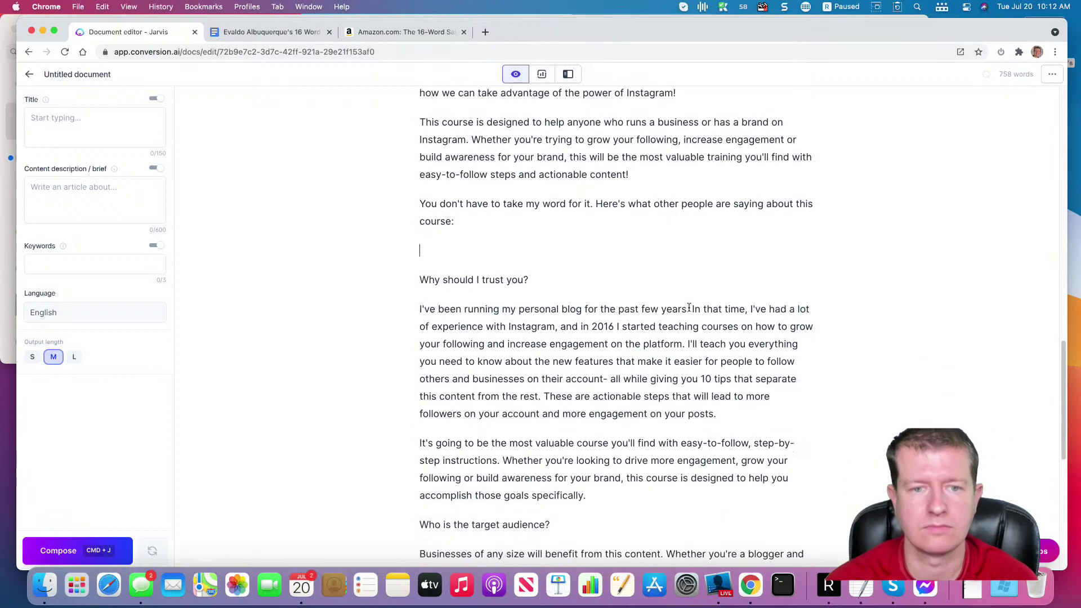
scroll(774, 365, "down", 7)
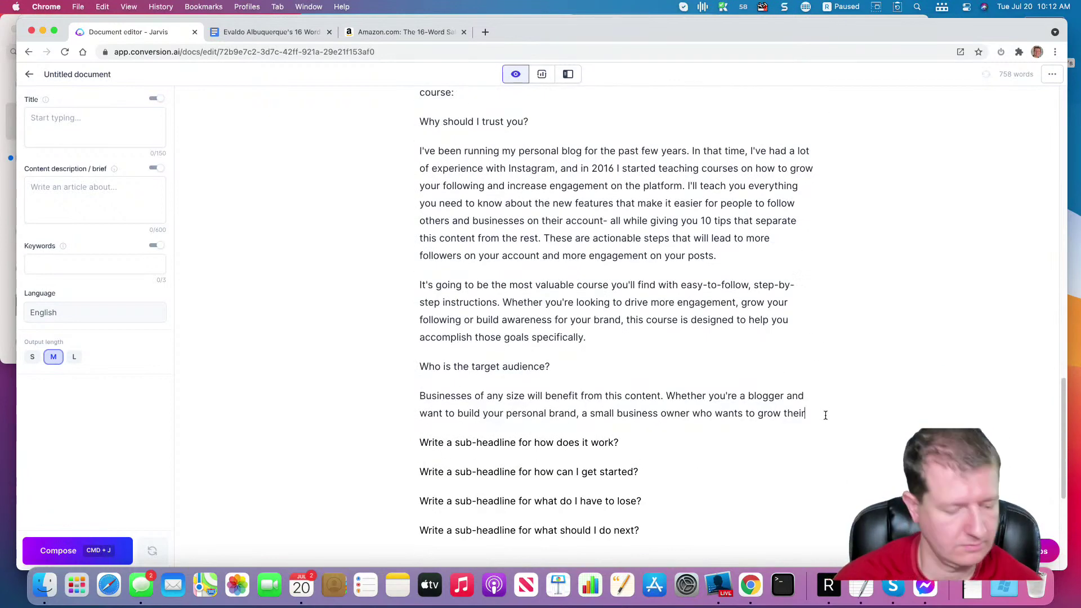
Step: Have Jarvis continue the unfinished target-audience paragraph from 'their'
left_click(825, 415)
key("super+j")
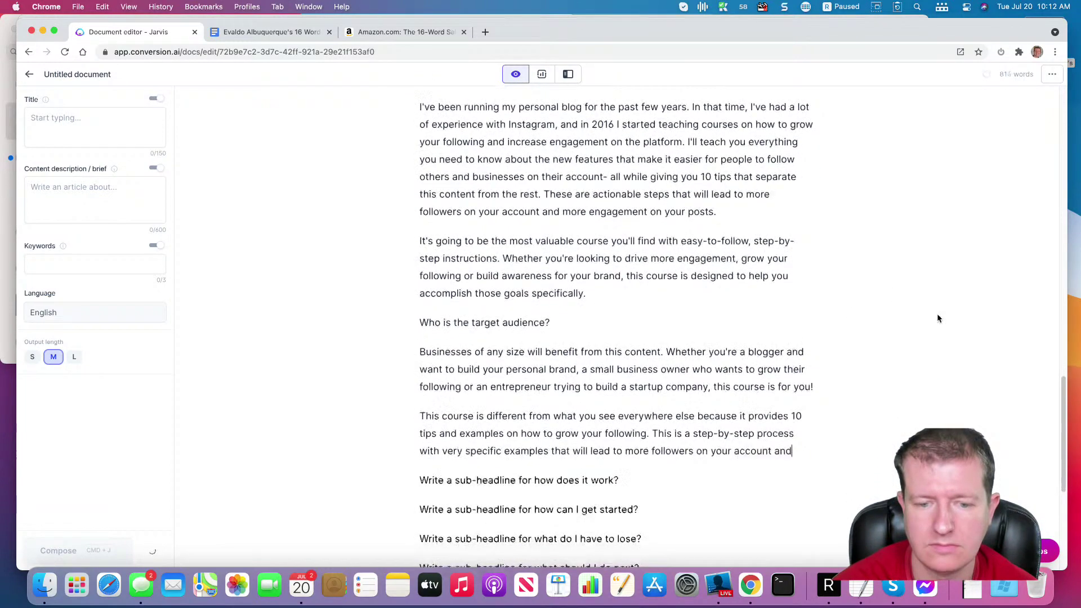
scroll(558, 377, "down", 3)
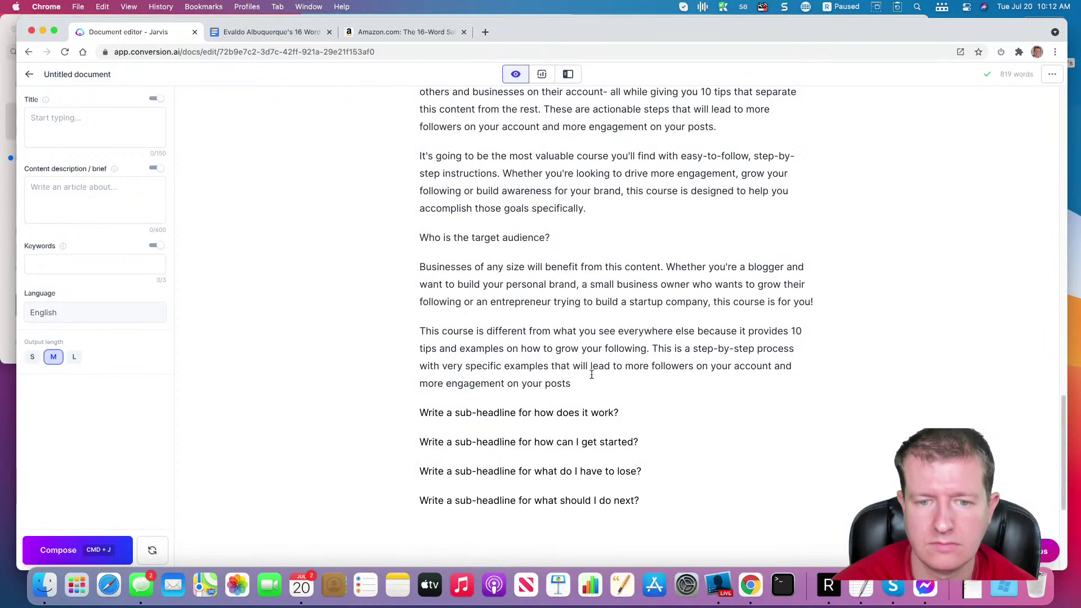
Step: Compose the 'how does it work?' section, reject the 10-tips output, and regenerate it
triple_click(625, 413)
key("super+j")
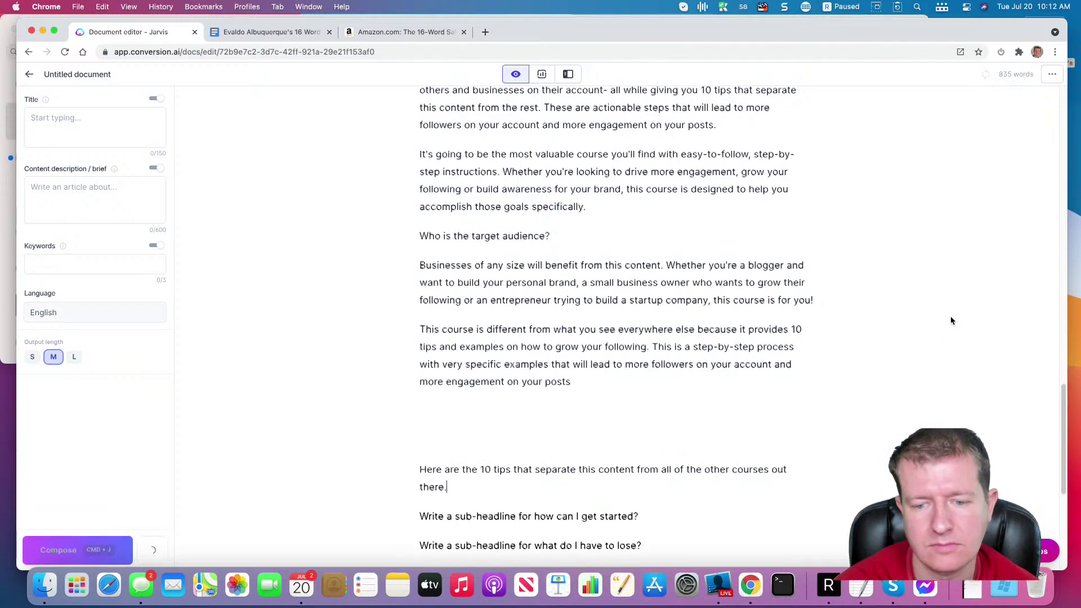
scroll(951, 315, "down", 5)
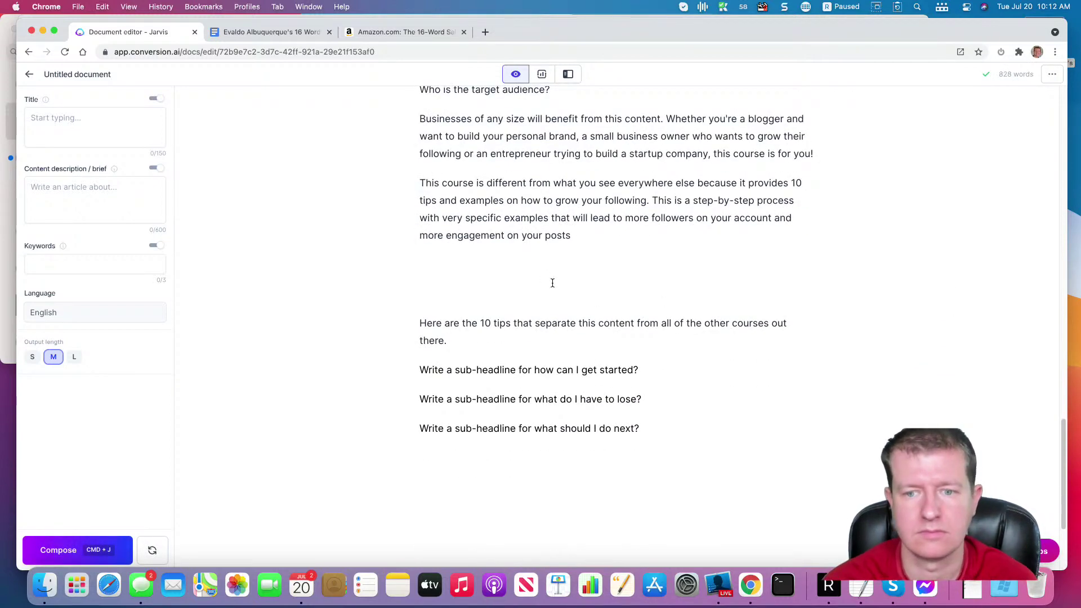
key("Down")
key("Down")
key("End")
key("BackSpace")
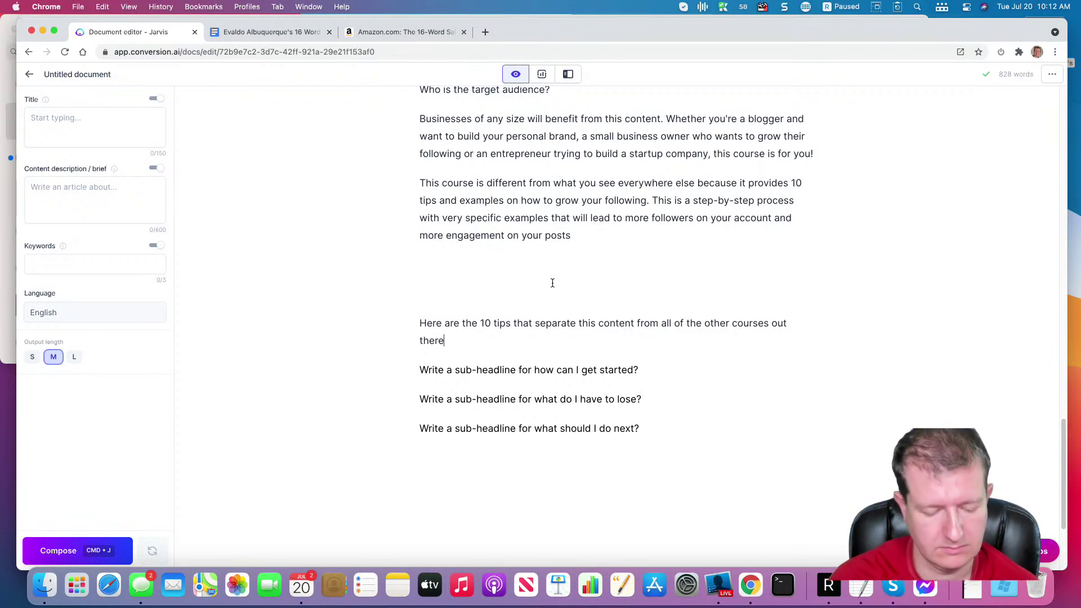
key("super+z")
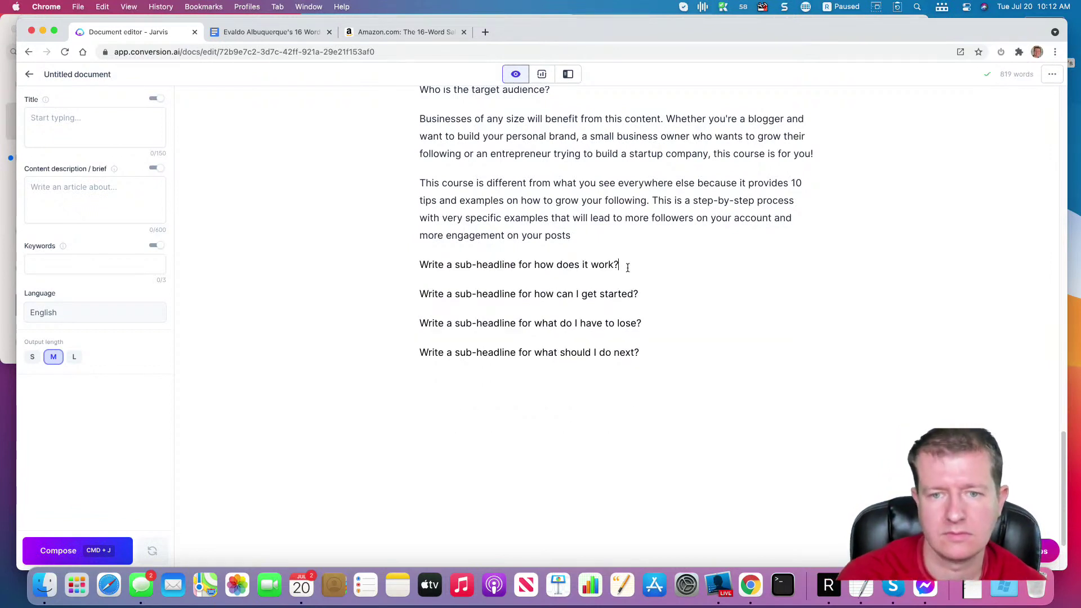
key("super+shift+Left")
key("super+j")
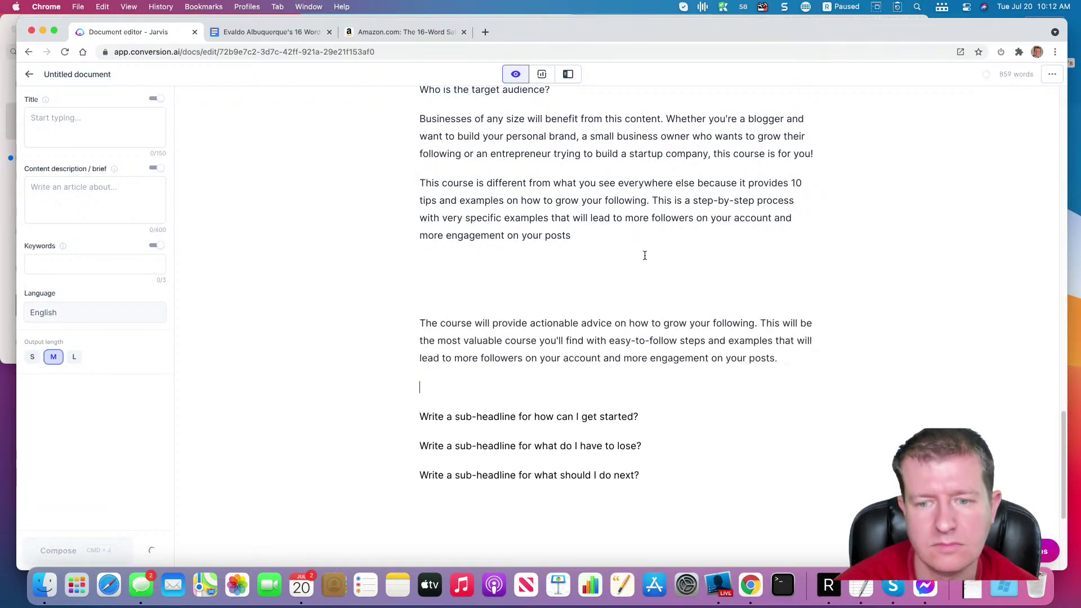
Step: Remove the empty paragraphs, then generate the 'how can I get started?' section with the 40,000-followers story
key("BackSpace")
key("BackSpace")
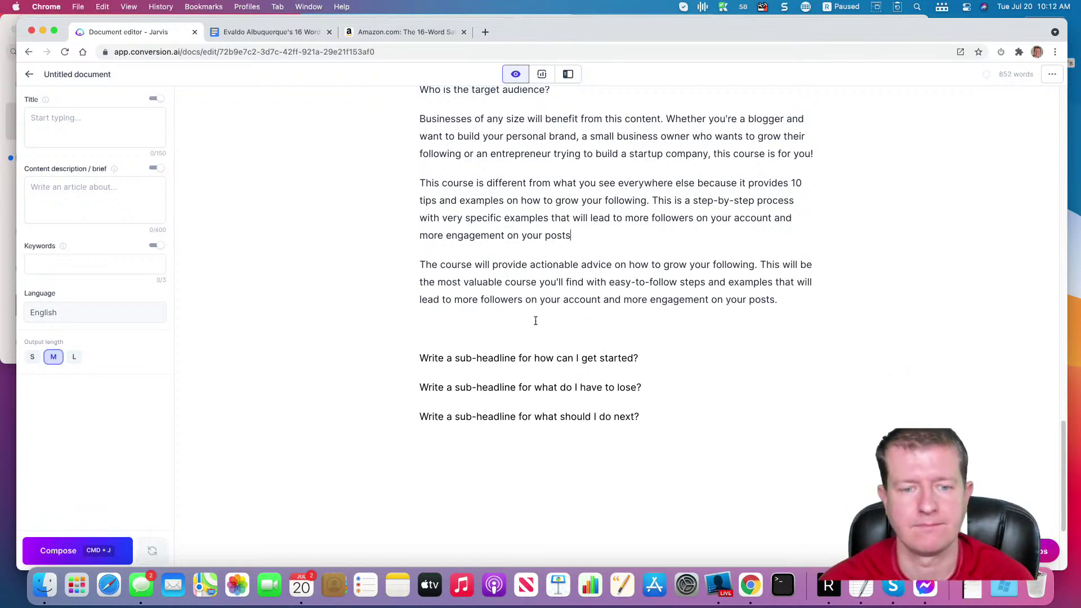
key("BackSpace")
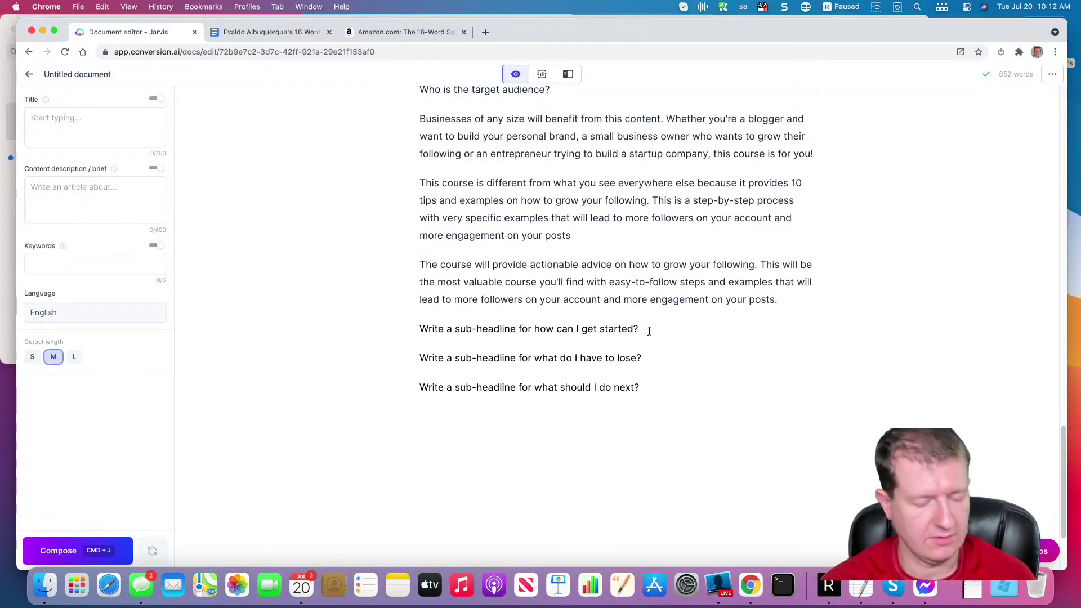
triple_click(649, 330)
key("super+j")
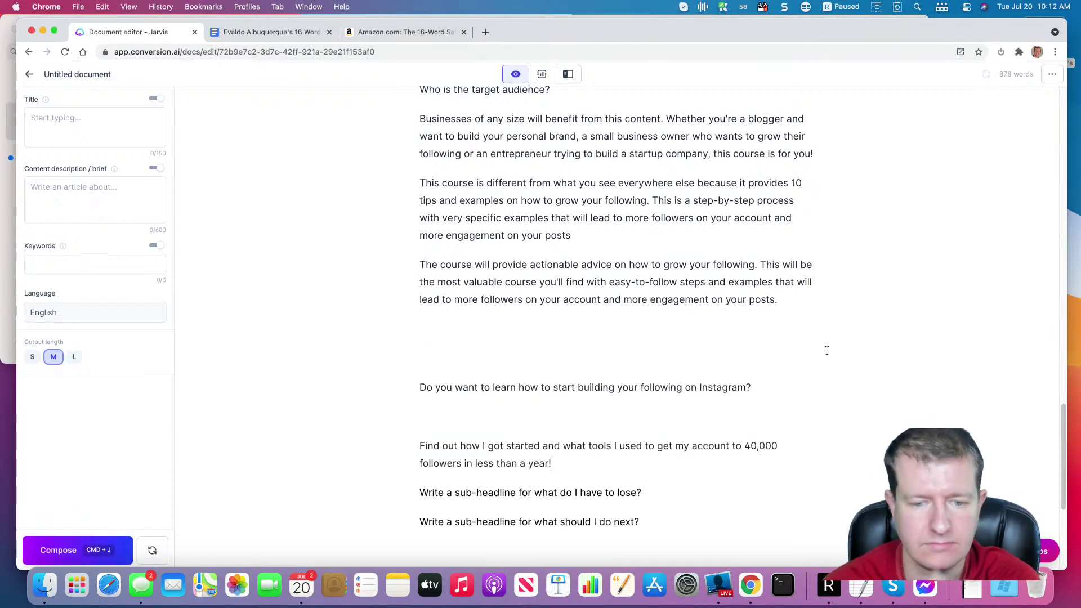
key("super+j")
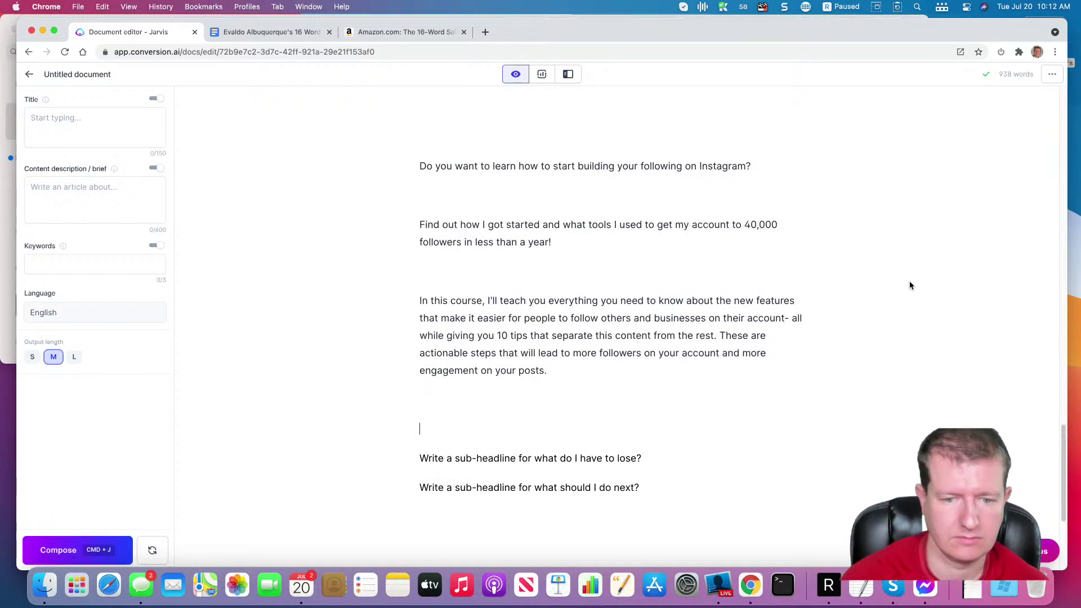
Step: Delete the blank lines around the Instagram question, under 'year!', and above the remaining prompts
scroll(491, 192, "up", 3)
left_click(447, 338)
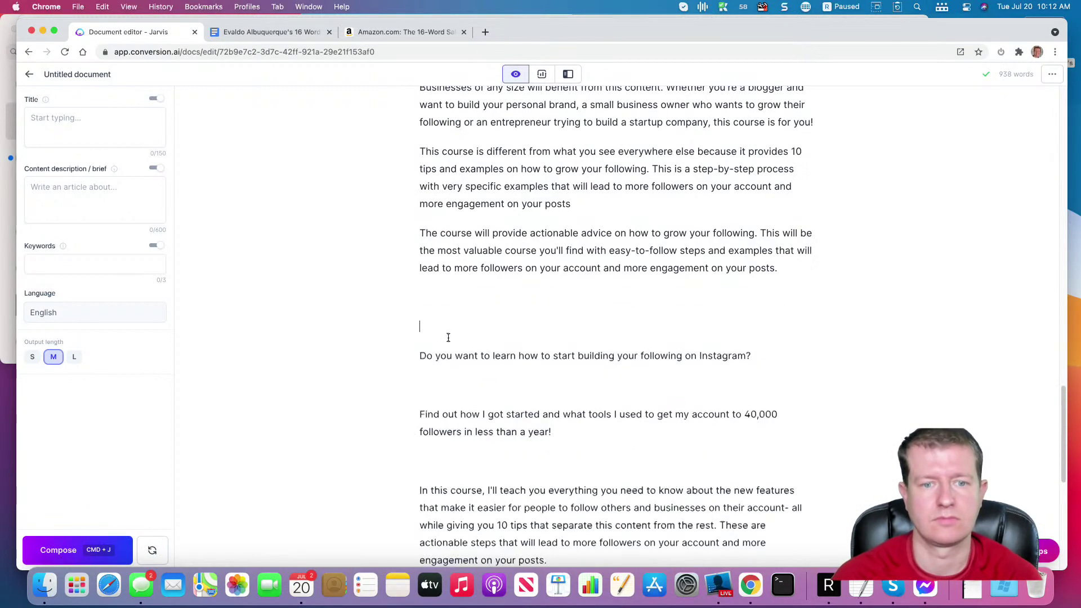
key("BackSpace")
key("BackSpace")
left_click(437, 324)
key("BackSpace")
left_click(455, 360)
key("BackSpace")
scroll(502, 451, "down", 1)
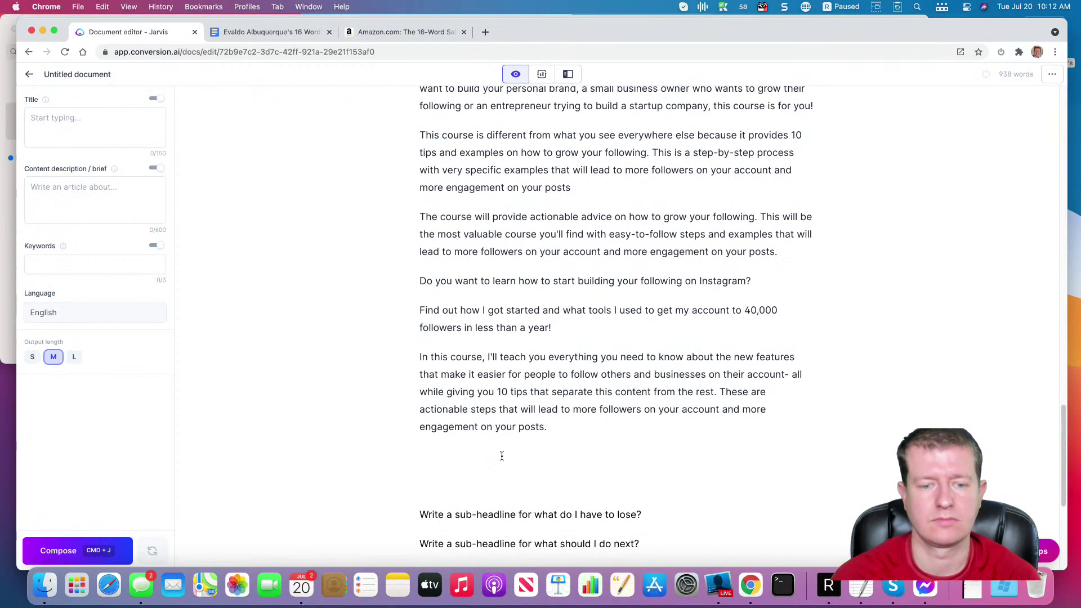
left_click(505, 456)
key("Delete")
key("Delete")
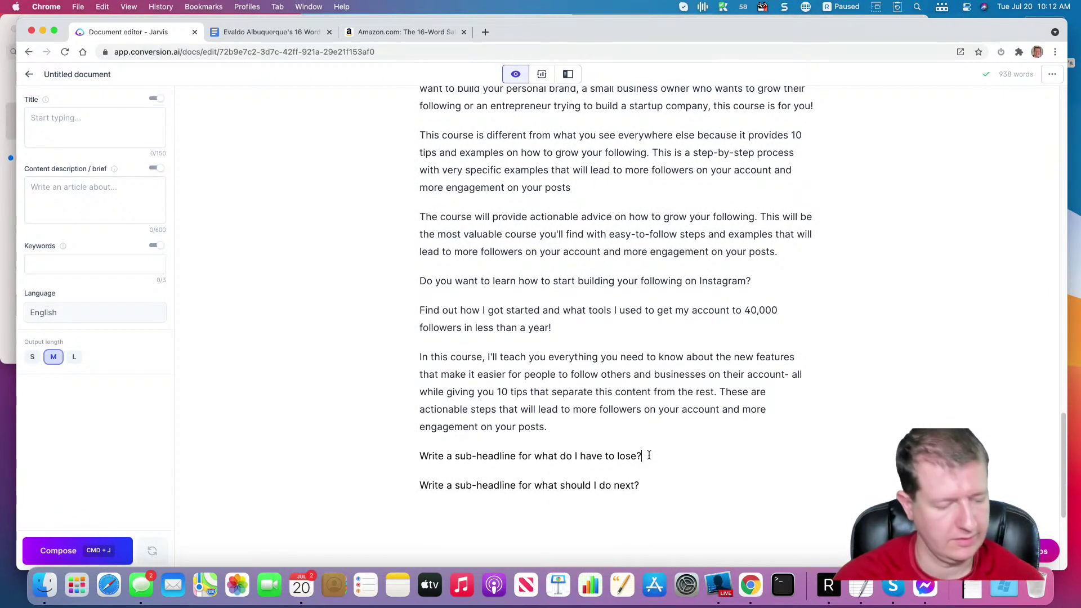
Step: Generate the 'What do I have to lose?' section, redo it after duplicated paragraphs, and select the last three
triple_click(650, 455)
key("super+j")
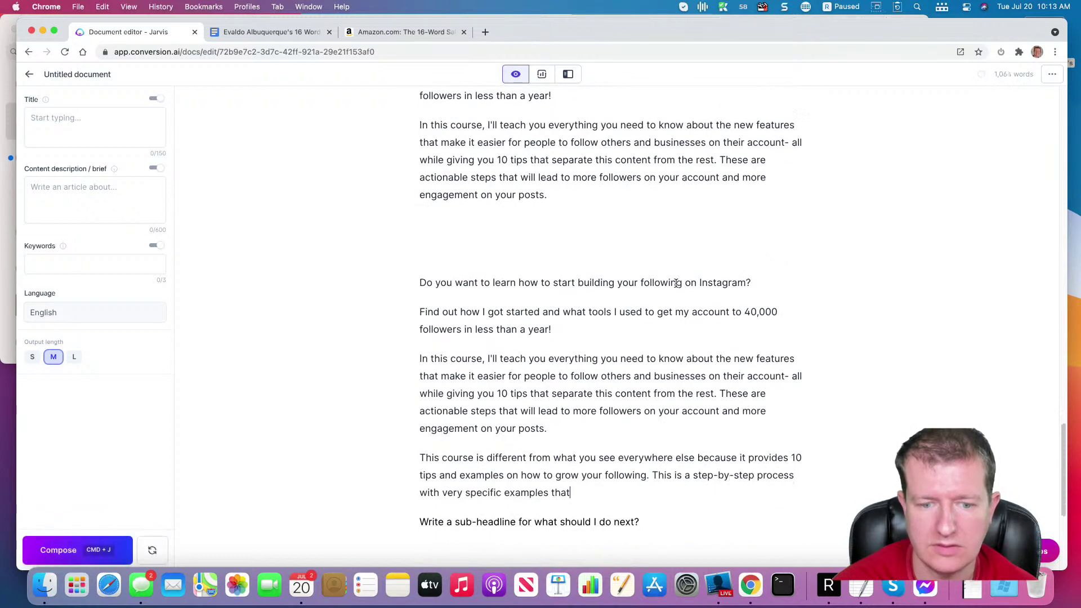
key("super+z")
key("super+j")
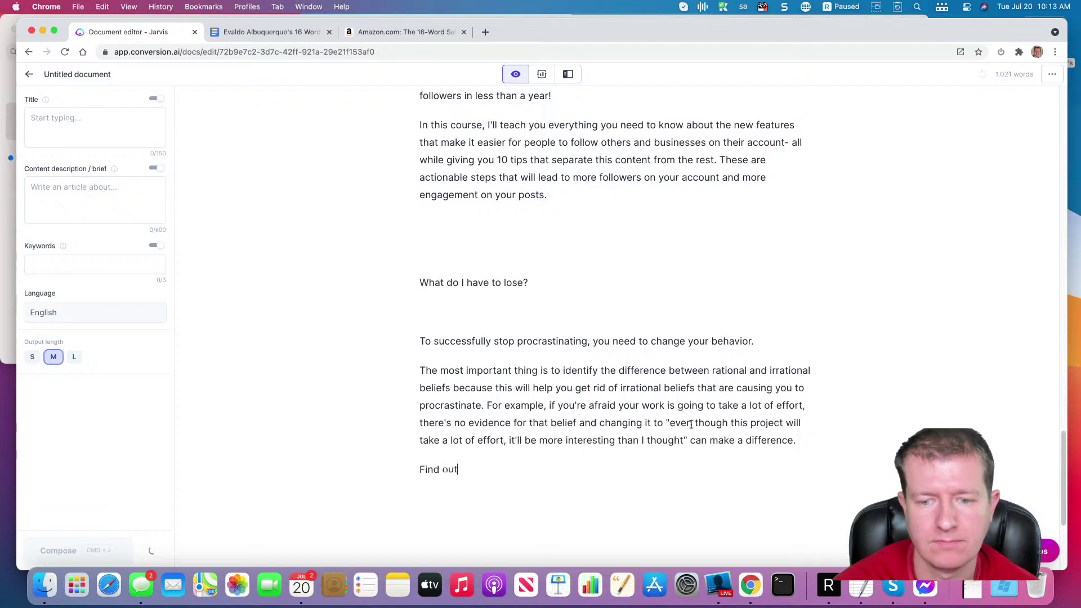
left_click_drag(593, 487, 404, 325)
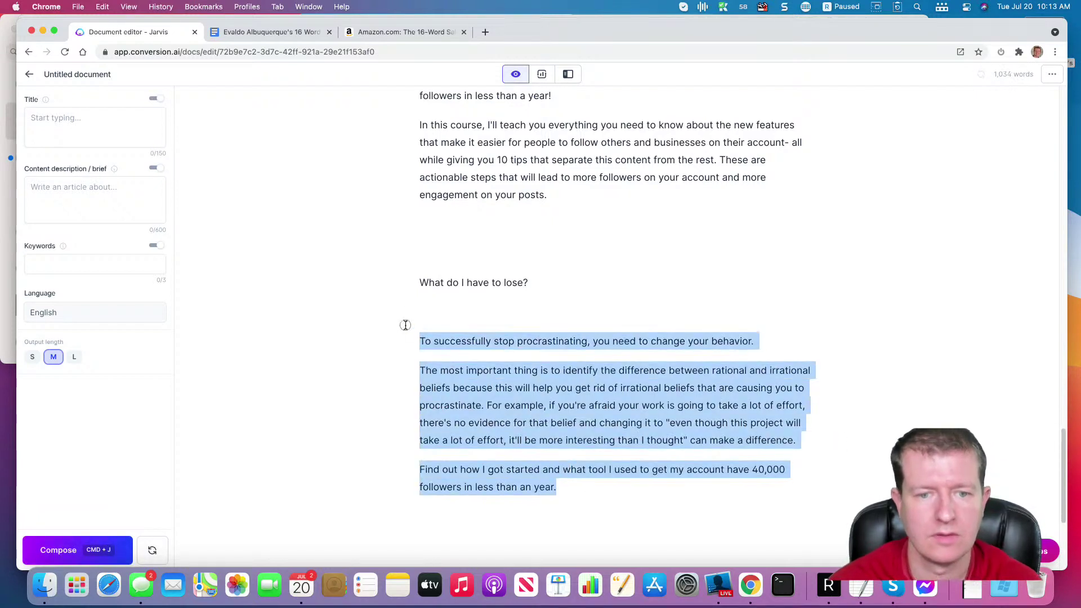
Step: In Google Docs, extend the lose prompt with 'if I don't take action and invest in the above' and copy it
left_click(299, 32)
left_click(510, 421)
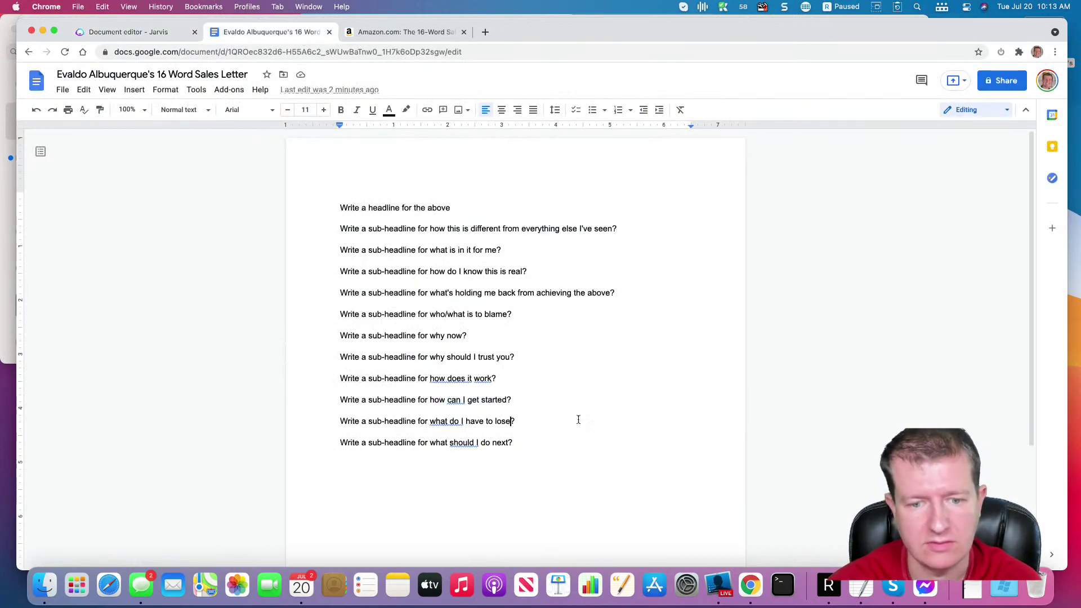
type("if I don't tak")
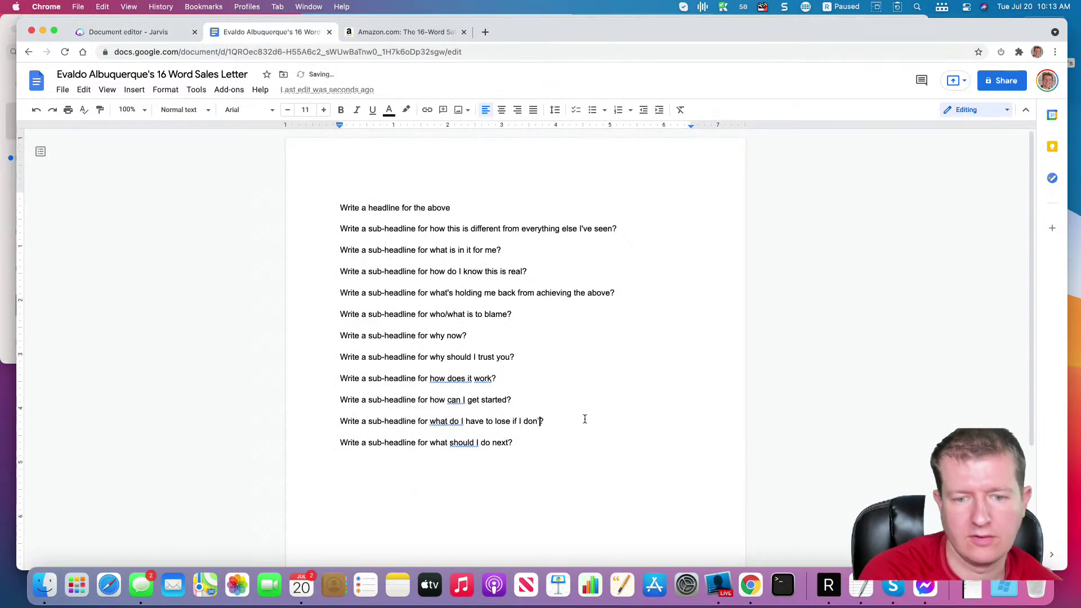
type("e action and inves")
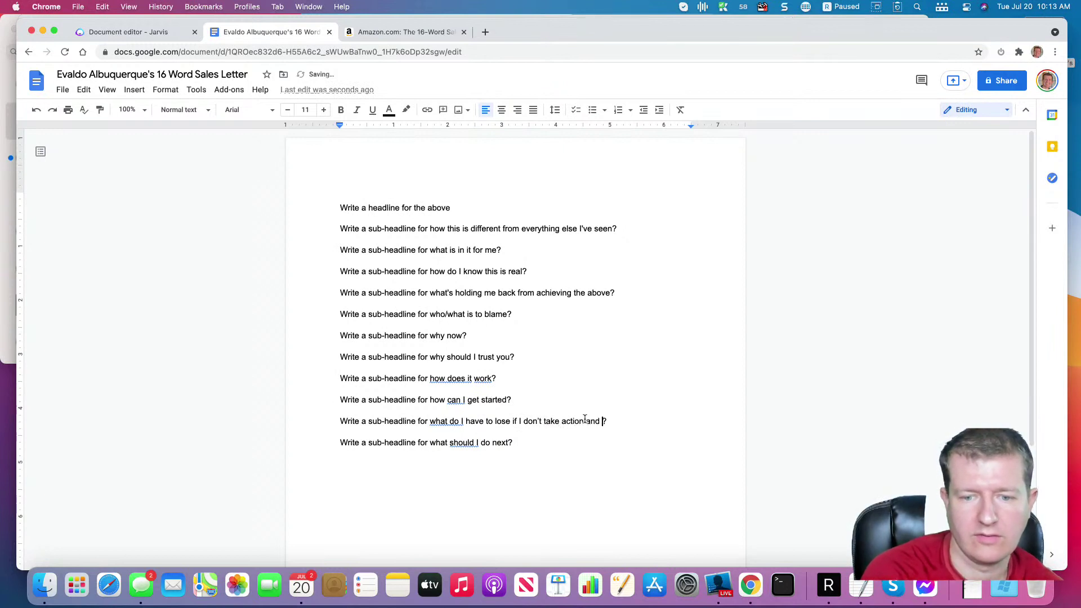
type("t in the a")
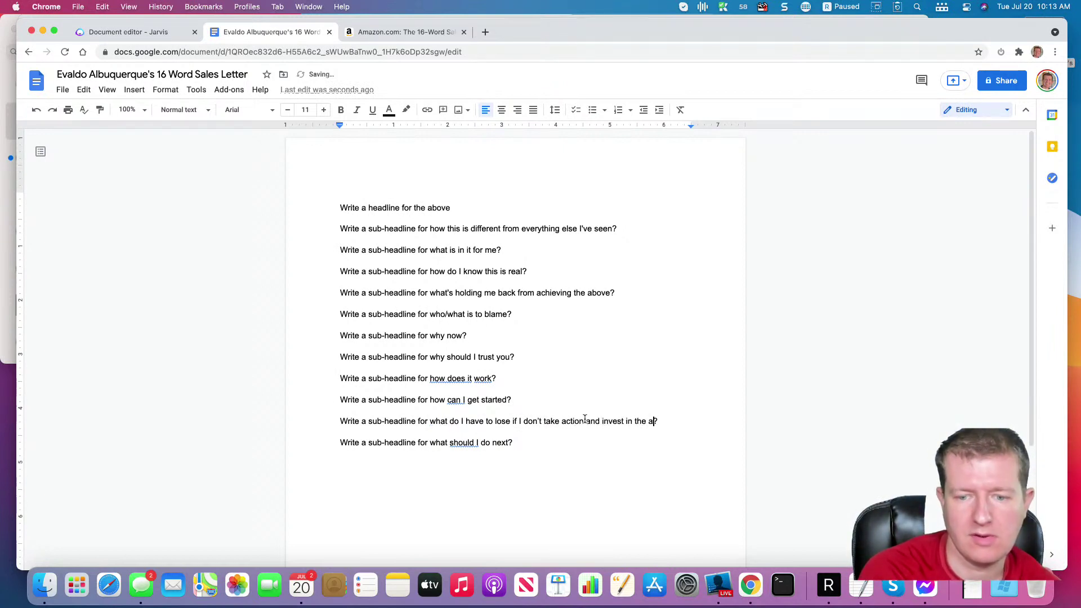
type("bove")
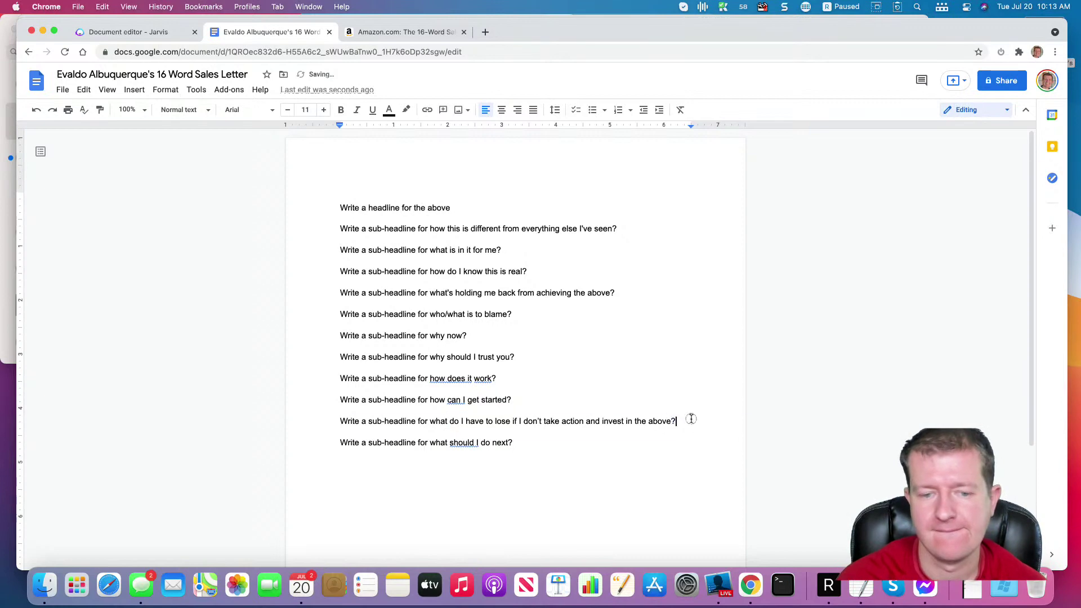
left_click_drag(690, 417, 299, 427)
key("super+c")
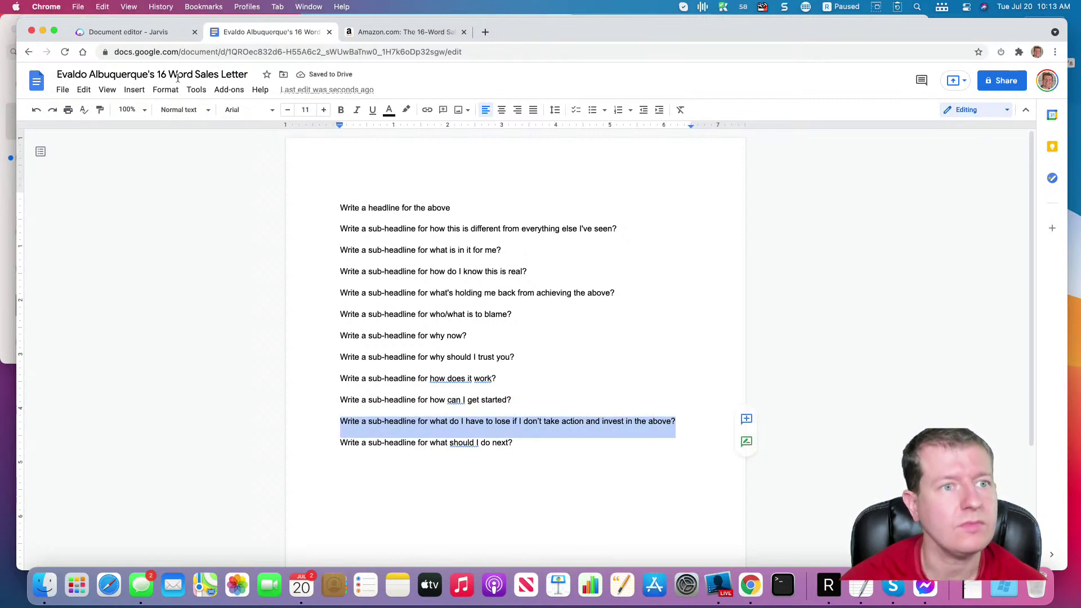
left_click(129, 31)
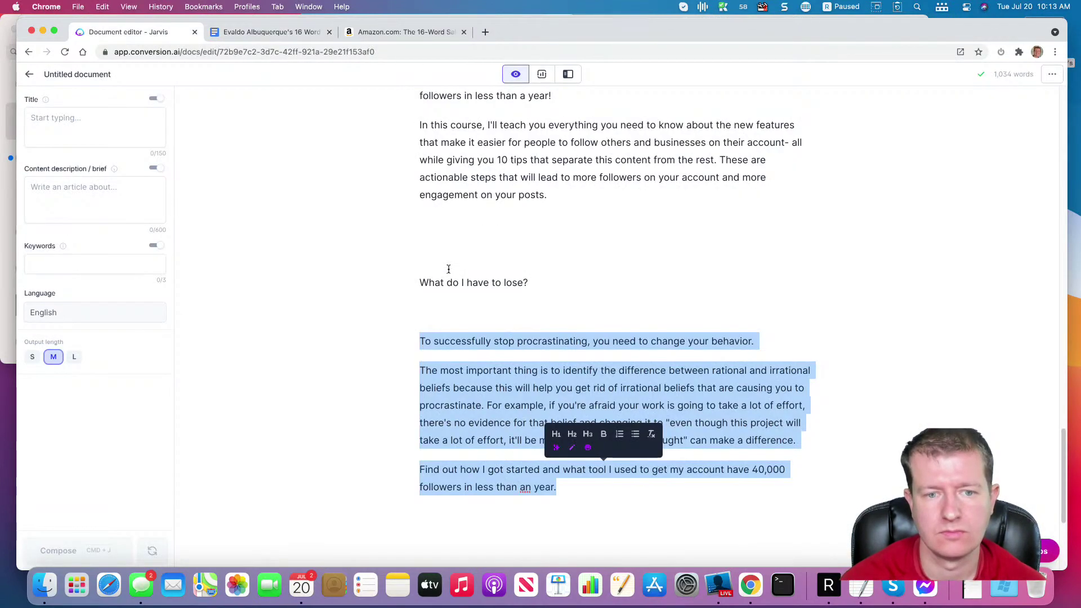
Step: Replace the procrastination section with the pasted lose prompt and compose the missing-out paragraph
left_click_drag(416, 219, 616, 489)
key("super+v")
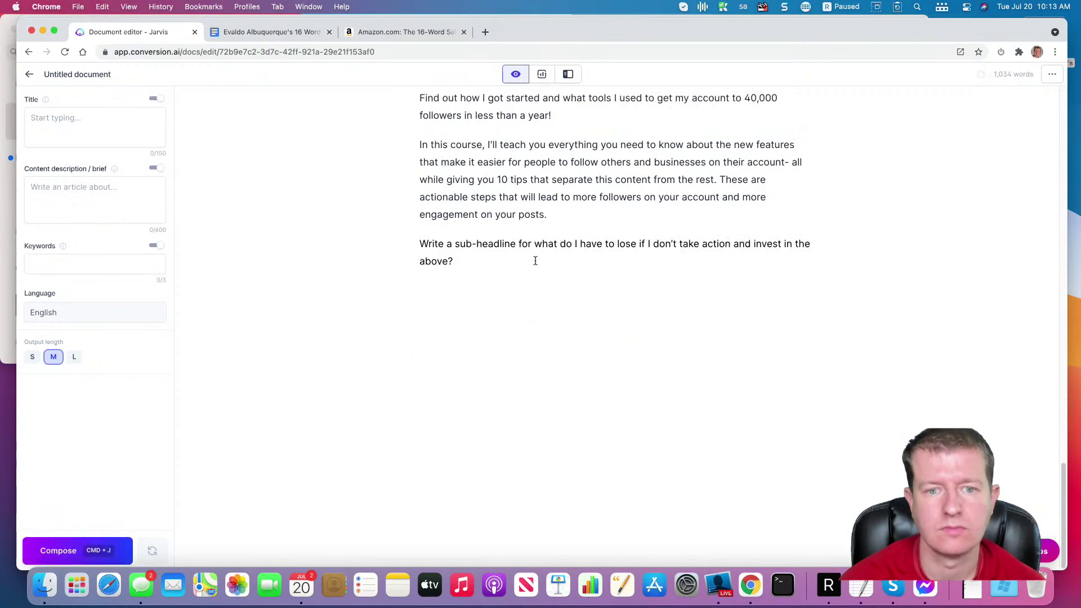
key("super+j")
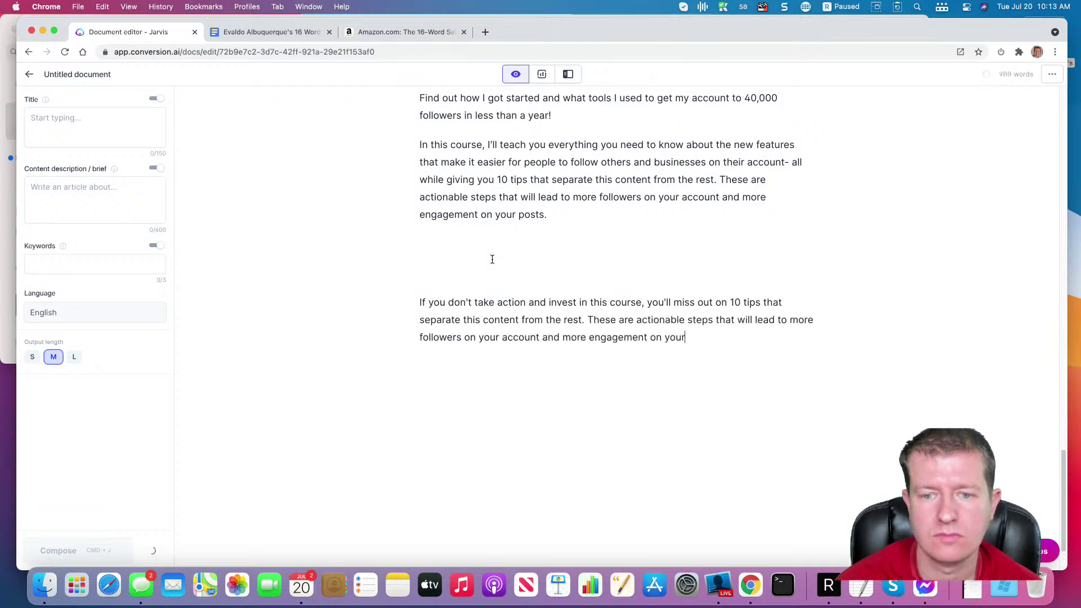
key("BackSpace")
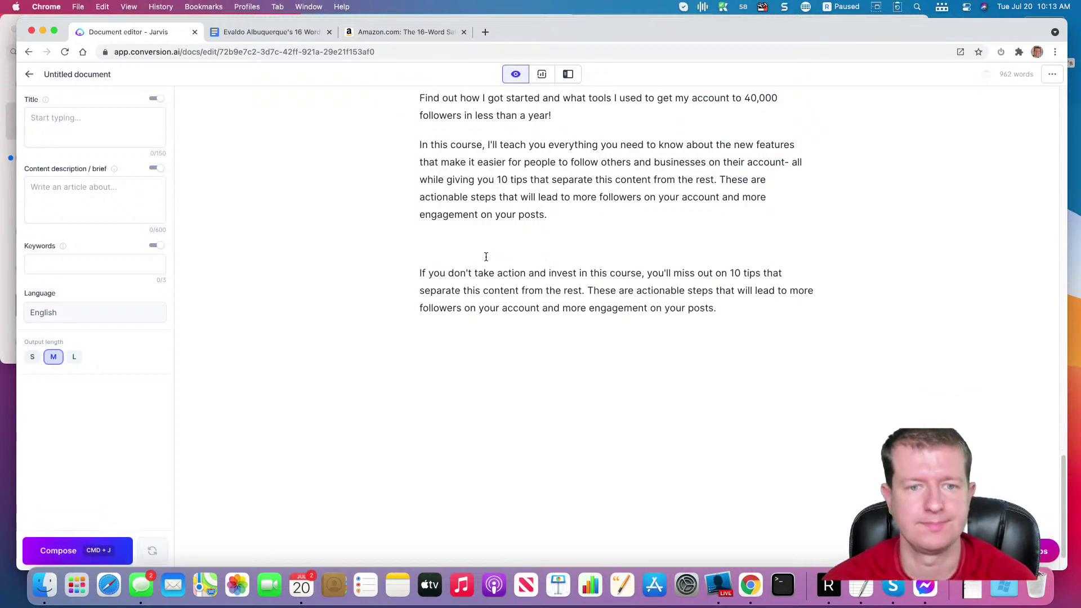
key("BackSpace")
Step: Take the 'what should I do next' prompt from Google Docs and paste it at the letter's end
left_click(291, 32)
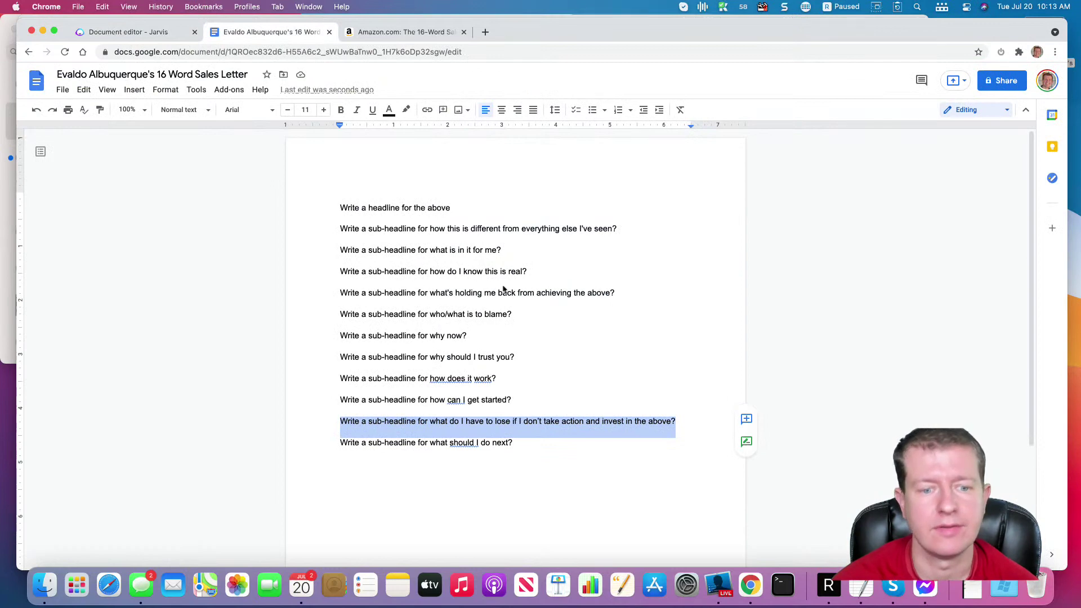
left_click_drag(513, 449, 241, 439)
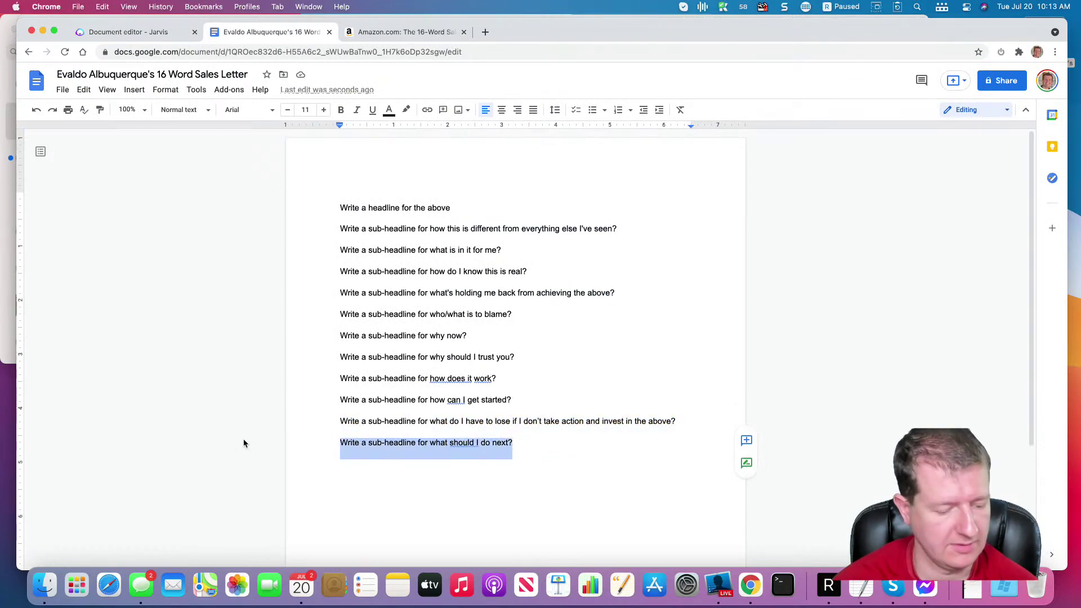
left_click(119, 32)
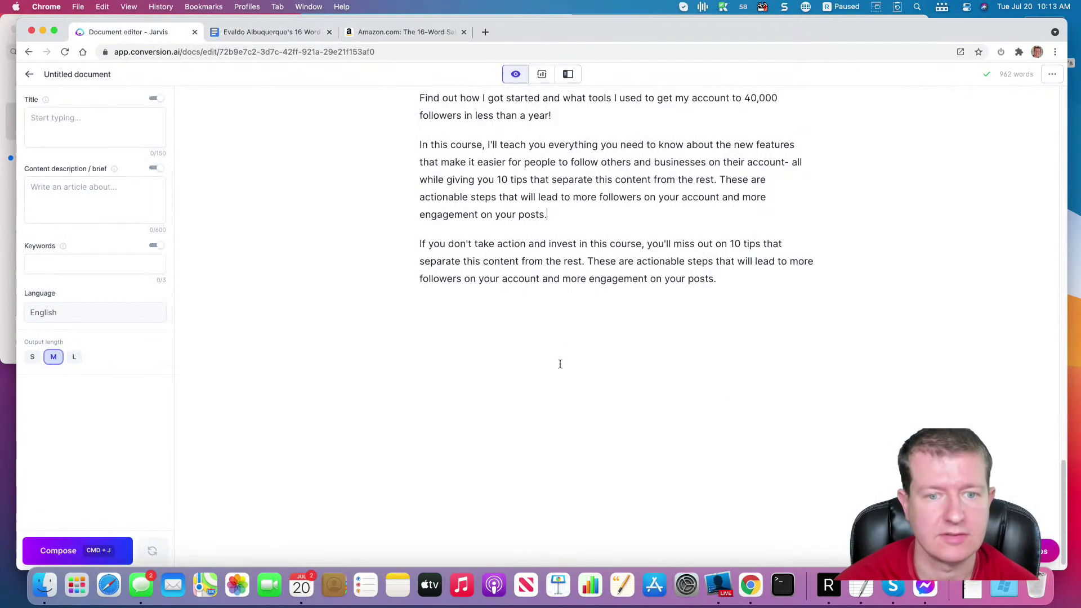
scroll(736, 314, "up", 5)
scroll(743, 360, "down", 5)
left_click(761, 304)
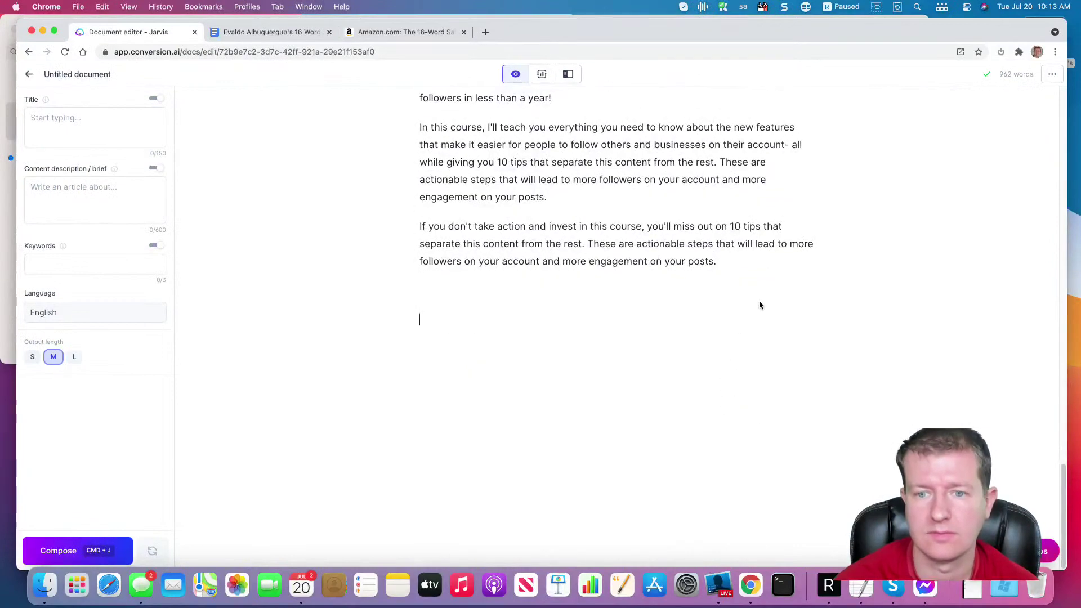
key("cmd+v")
Step: Compose from the 'what should I do next' prompt, then delete the off-topic procrastination paragraph
key("BackSpace")
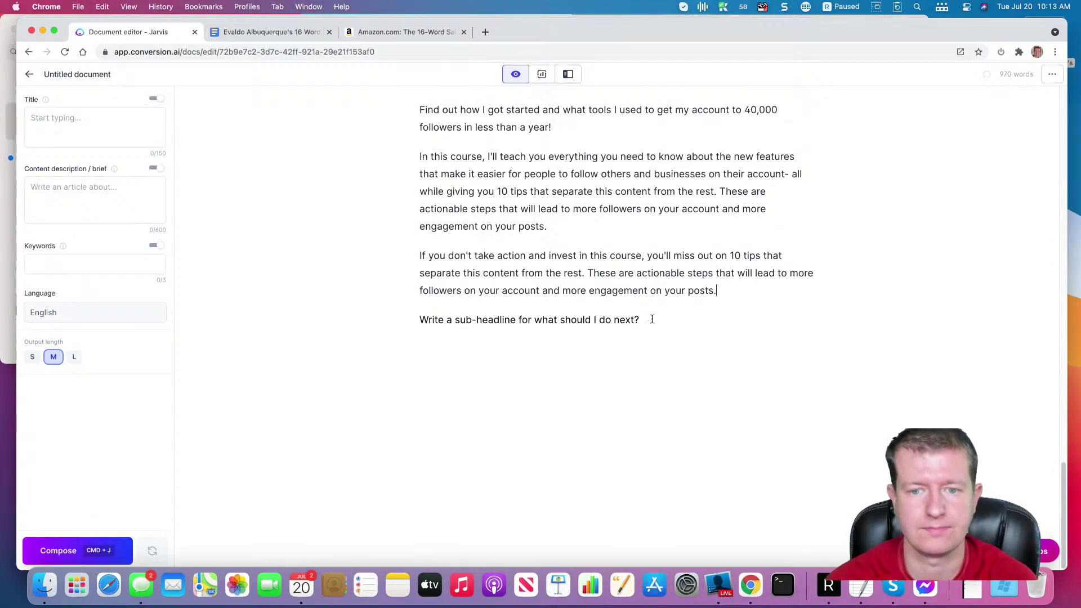
key("shift+super+Left")
key("super+j")
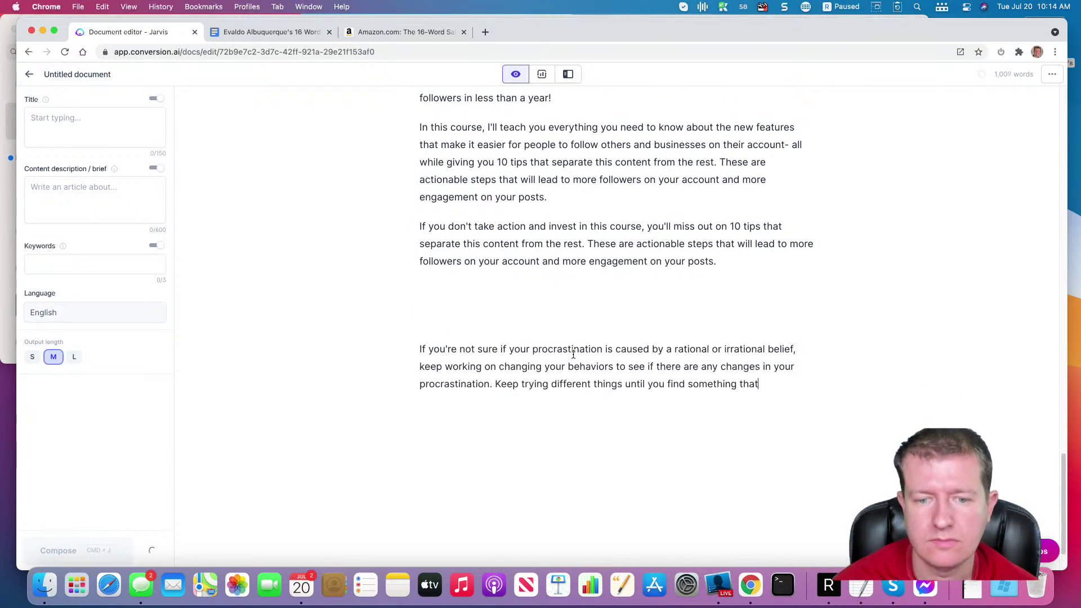
left_click_drag(808, 393, 411, 309)
key("BackSpace")
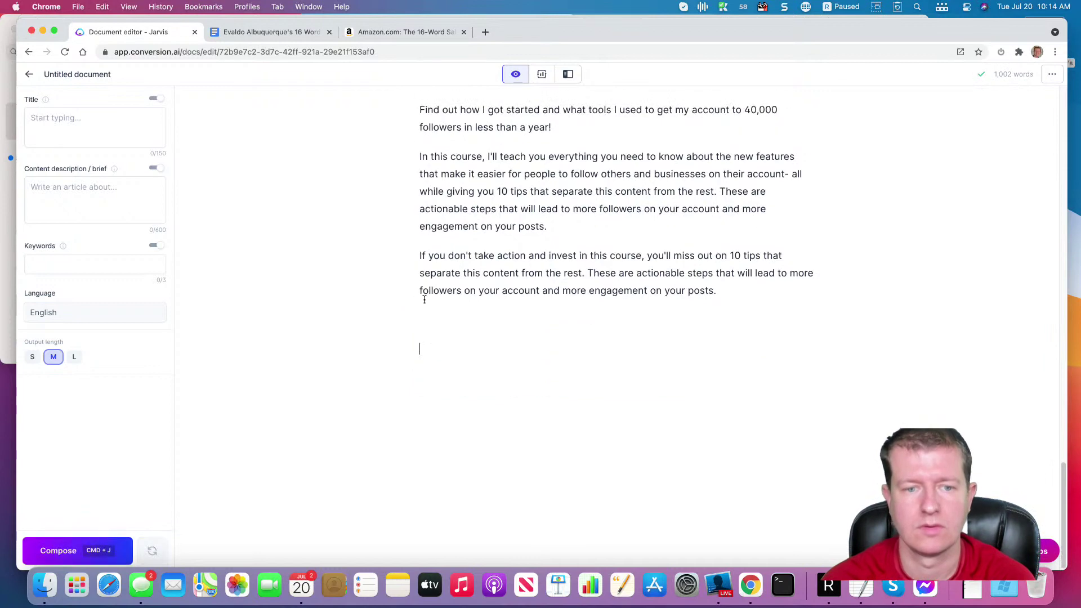
Step: Paste the prompt back, add 'to get my hands on the above' before the question mark, and copy it
key("super+v")
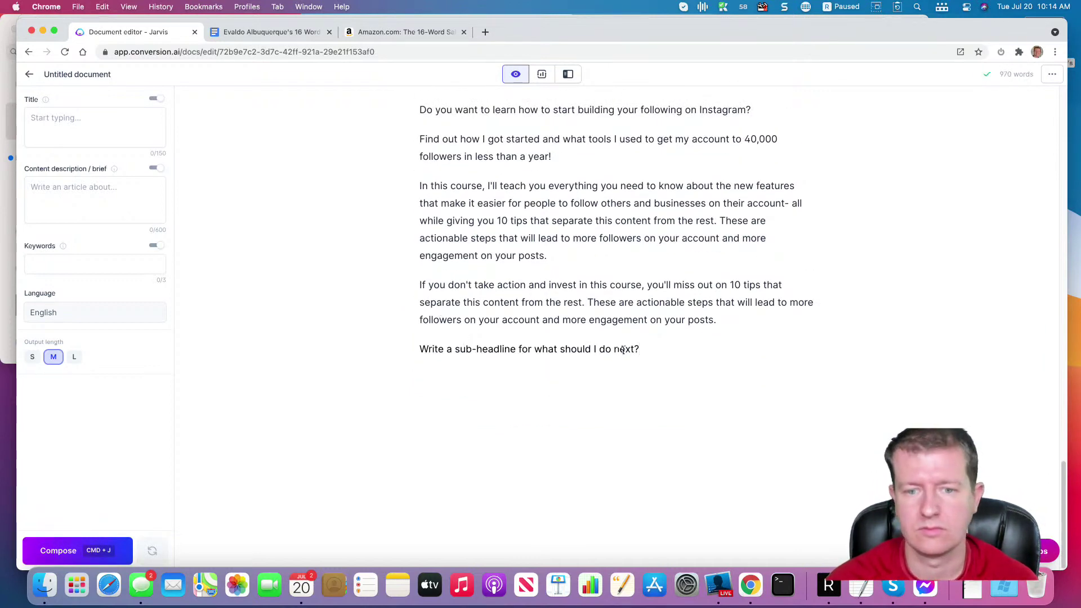
key("Left")
key("Left")
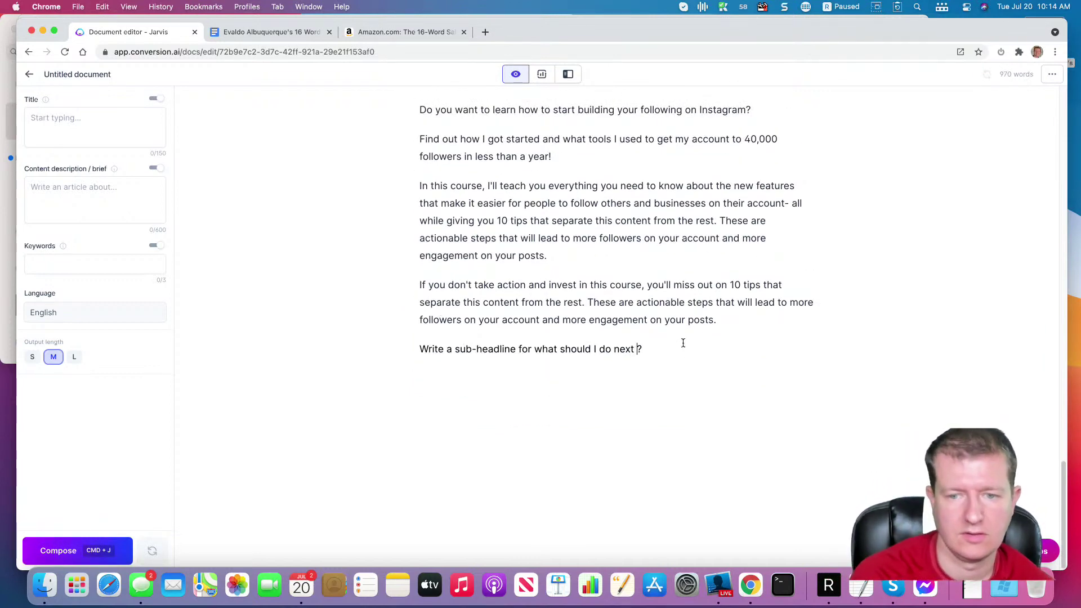
type("to get my ")
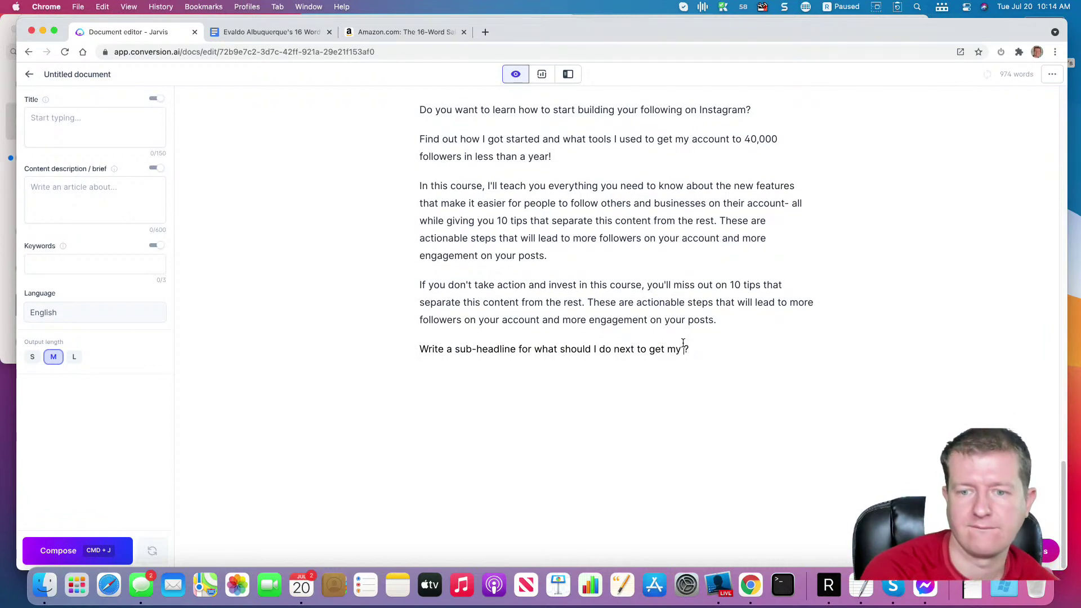
type("hands on t")
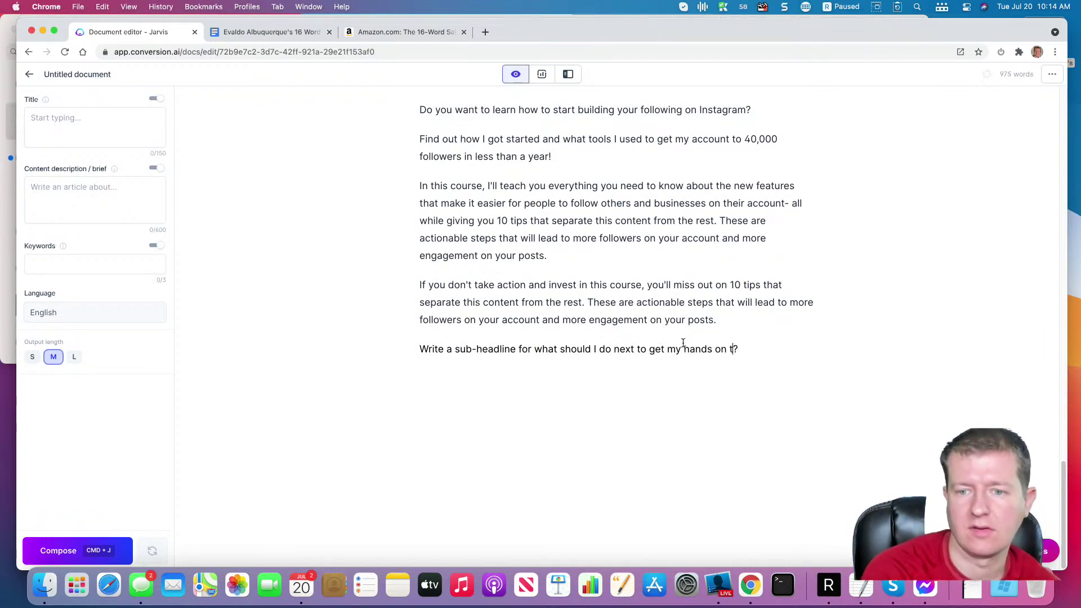
type("he abov")
key("BackSpace")
key("BackSpace")
key("BackSpace")
type("bove")
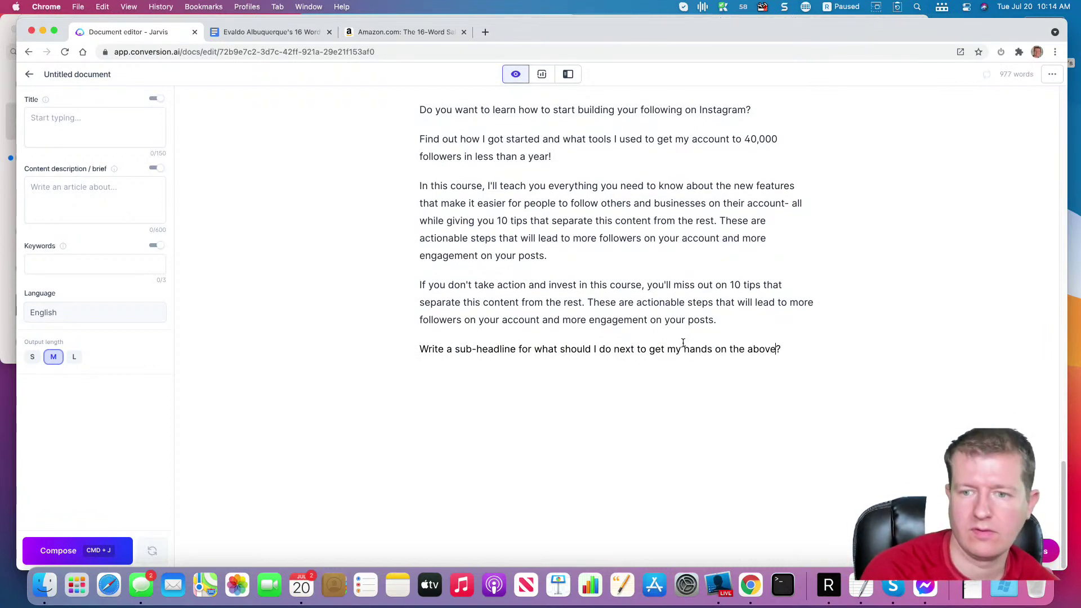
left_click_drag(783, 350, 393, 340)
key("super+c")
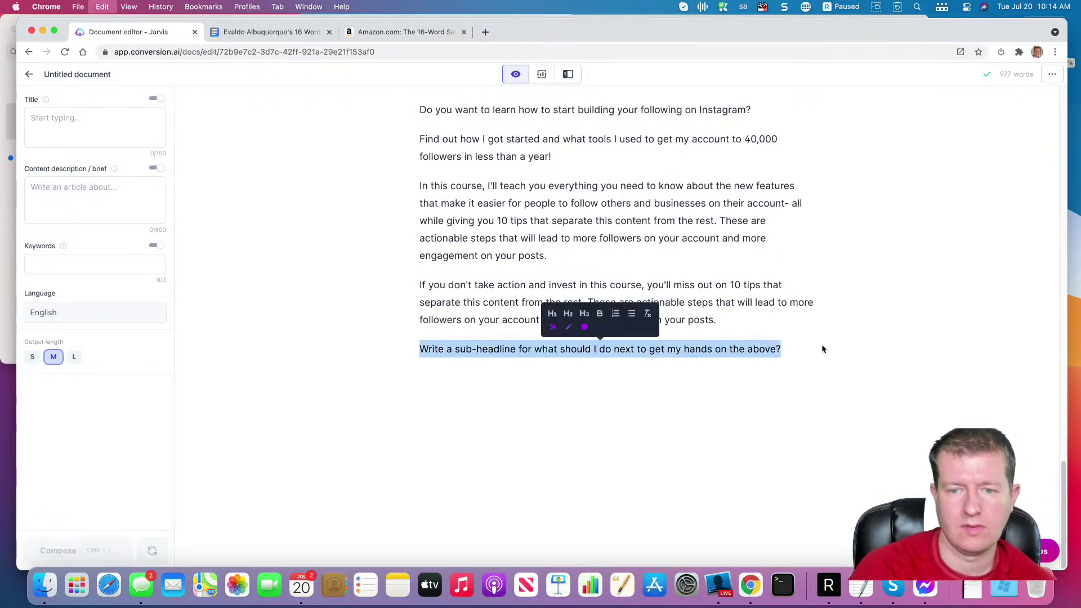
Step: Generate a closing line, reject the 'Get it now!' output, and re-paste the prompt on a new line
left_click(795, 353)
key("super+j")
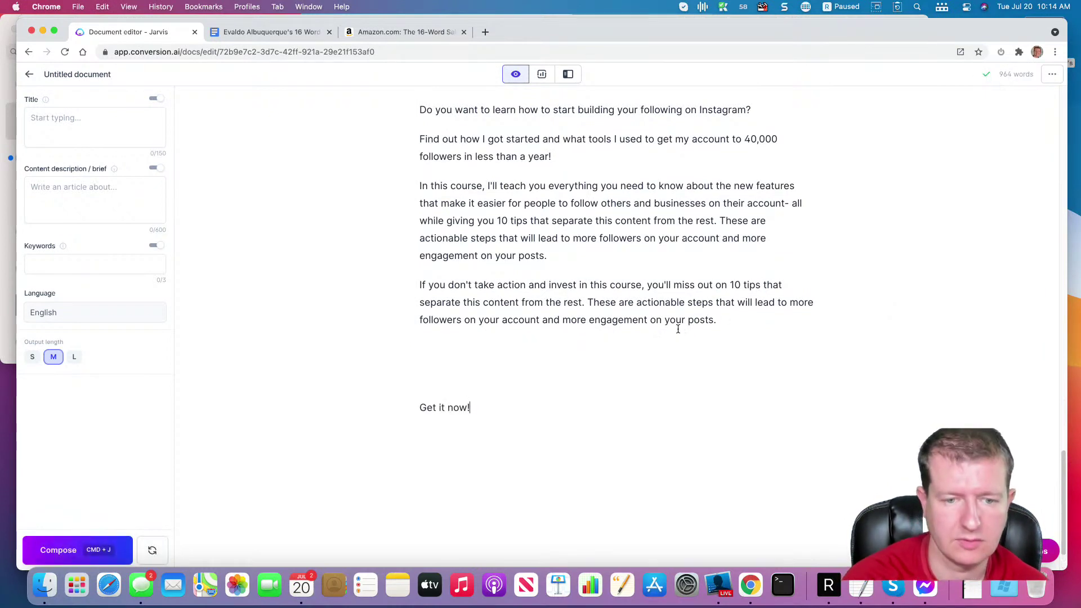
key("super+z")
key("super+j")
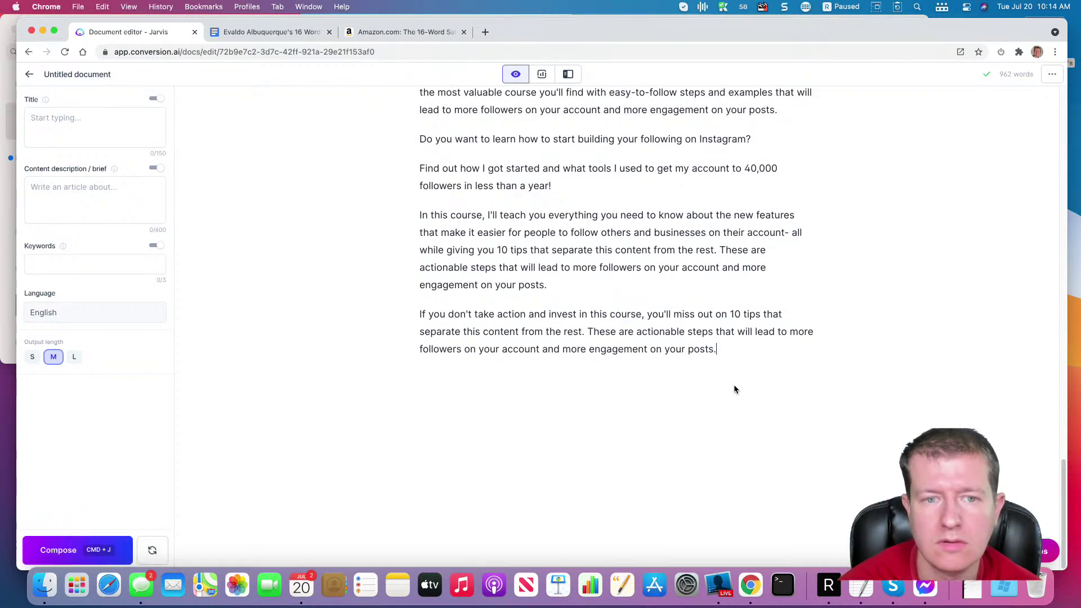
key("Return")
key("super+v")
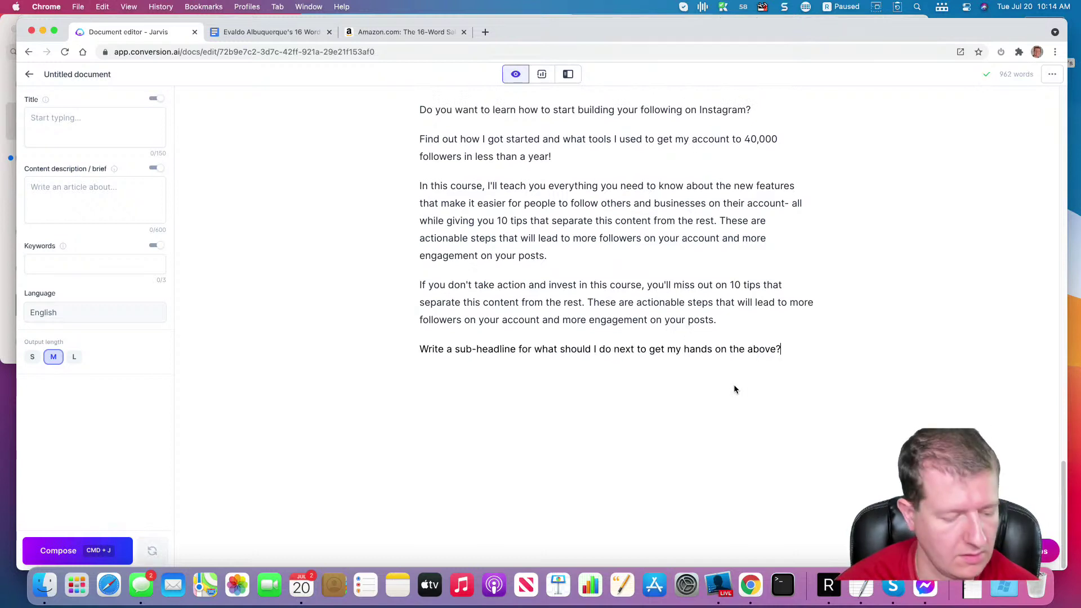
Step: Regenerate until the 'just $29.99' call to action appears, then remove the blank line above it
key("super+j")
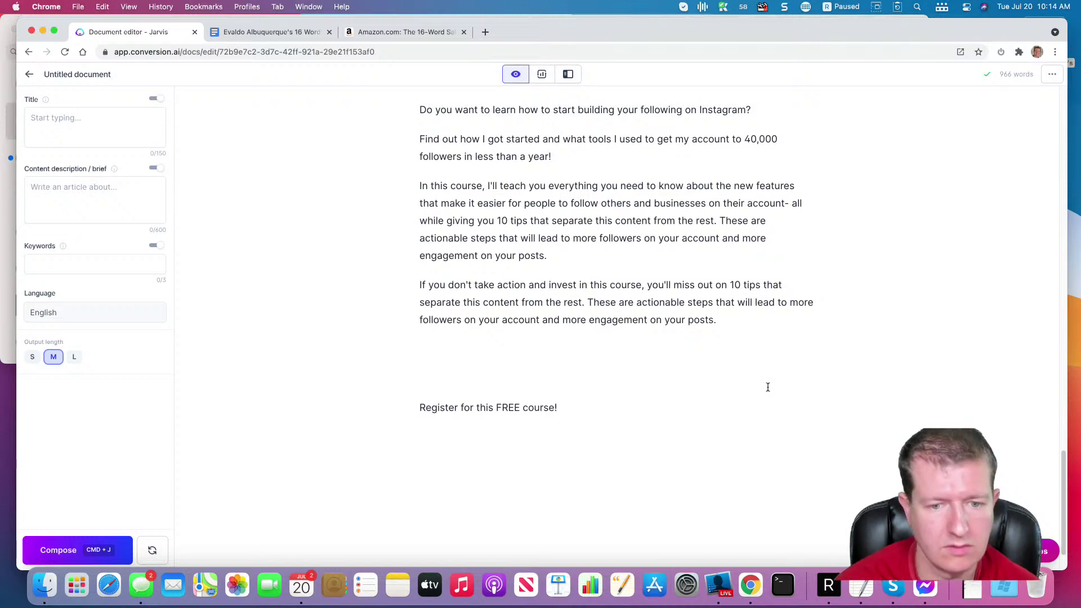
key("super+BackSpace")
key("super+j")
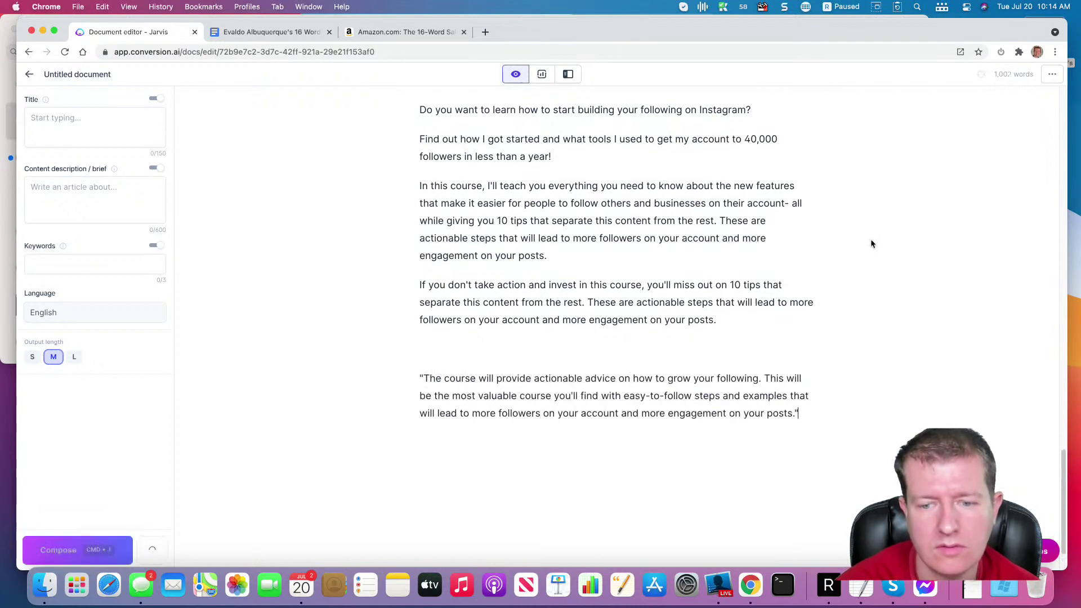
key("super+z")
key("super+j")
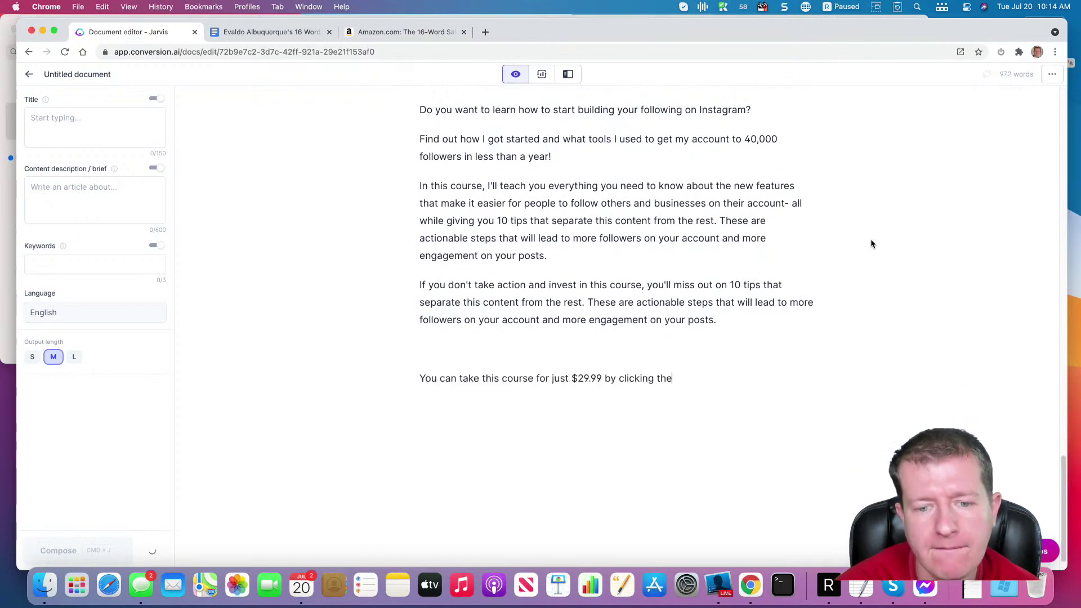
left_click(546, 353)
key("BackSpace")
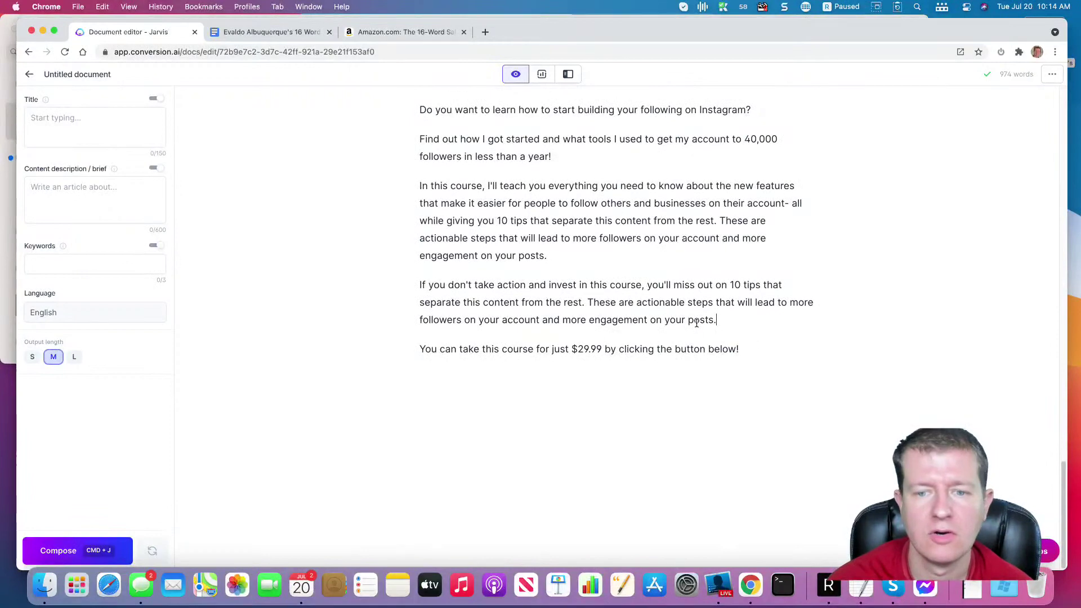
scroll(697, 323, "up", 15)
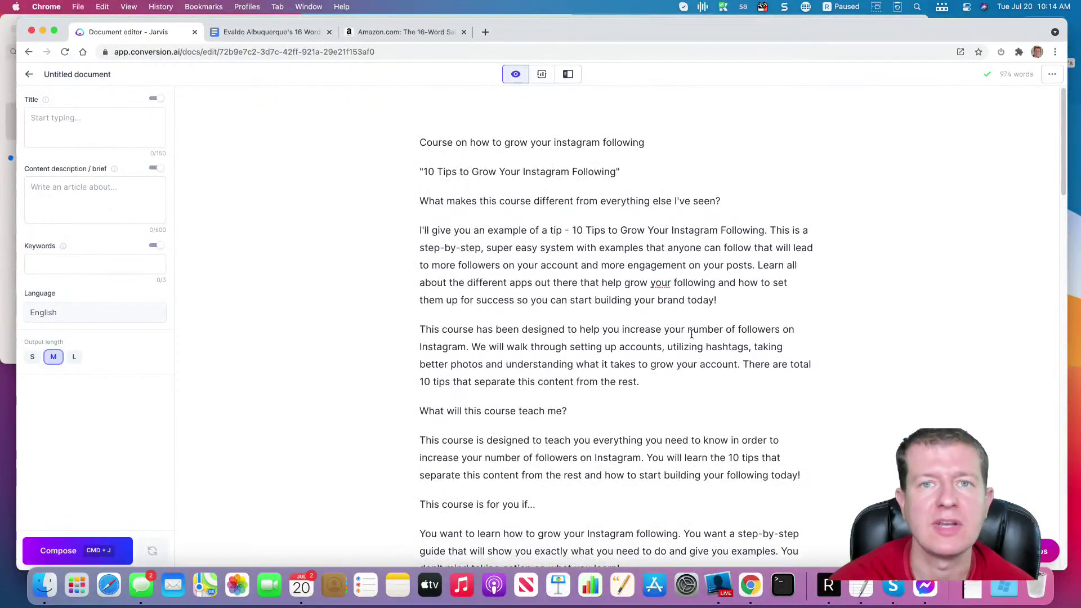